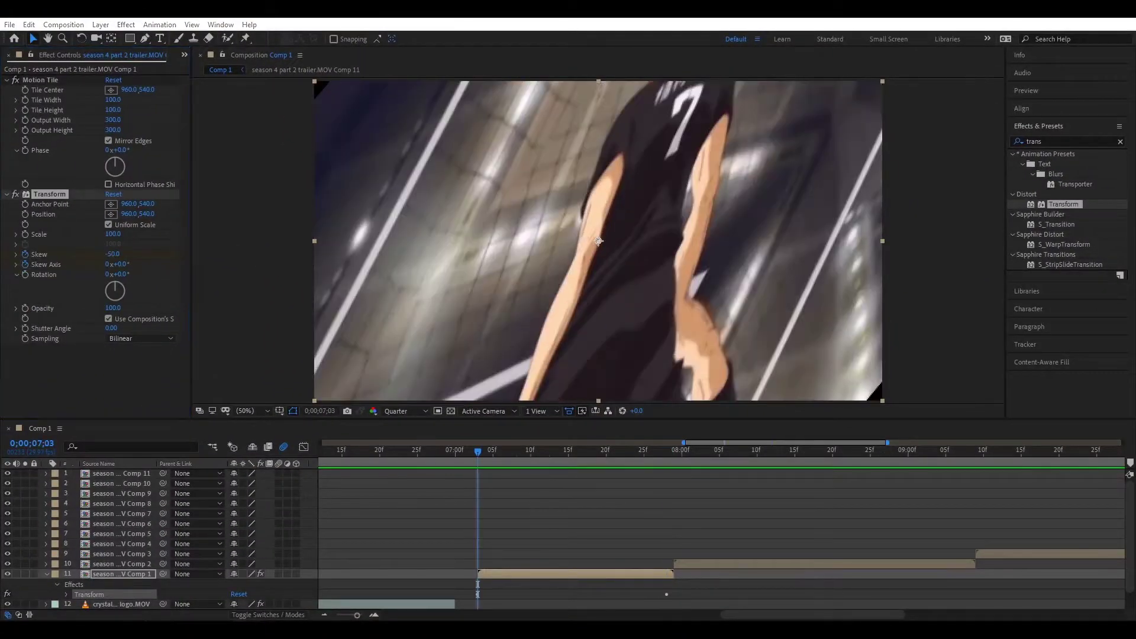
Step: Widen the first clip's Motion Tile output width to 400
{"action": "left_click_drag", "start_coordinate": [120, 264], "coordinate": [142, 263]}
{"action": "scroll", "coordinate": [128, 568], "scroll_direction": "down", "scroll_amount": 1}
{"action": "left_click_drag", "start_coordinate": [112, 119], "coordinate": [112, 130]}
Step: Inspect the Skew Axis easing and Scale keyframe curves in the graph view
{"action": "left_click", "coordinate": [304, 446]}
{"action": "left_click", "coordinate": [303, 446]}
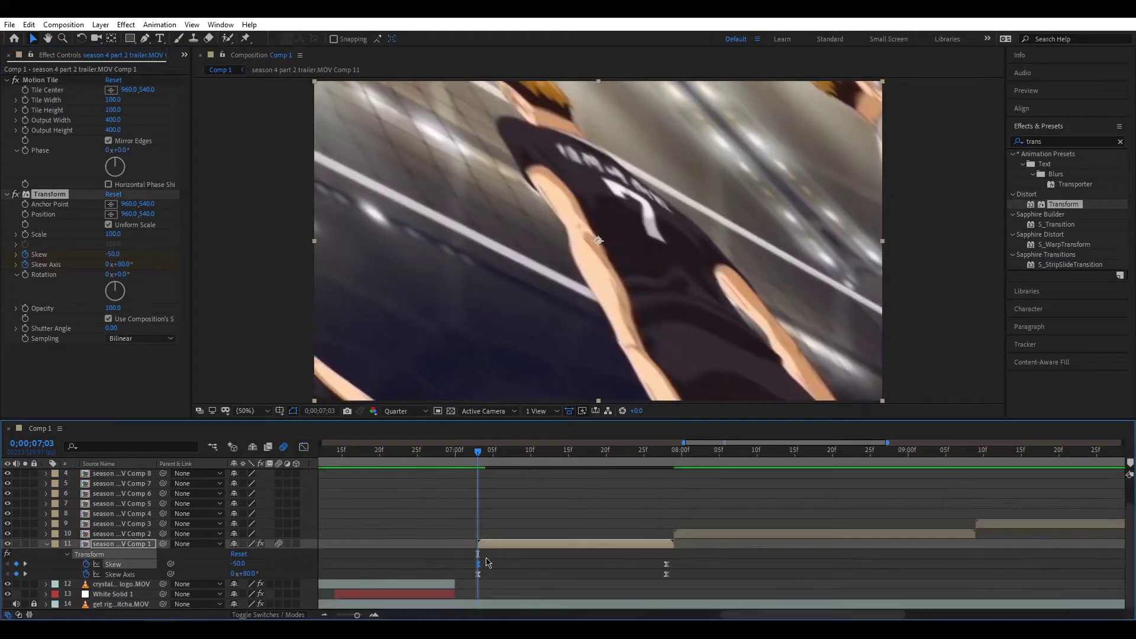
{"action": "left_click", "coordinate": [120, 574]}
{"action": "left_click", "coordinate": [303, 446]}
{"action": "left_click", "coordinate": [365, 451]}
{"action": "key", "text": "k"}
{"action": "key", "text": "shift+F3"}
{"action": "key", "text": "s"}
{"action": "key", "text": "k"}
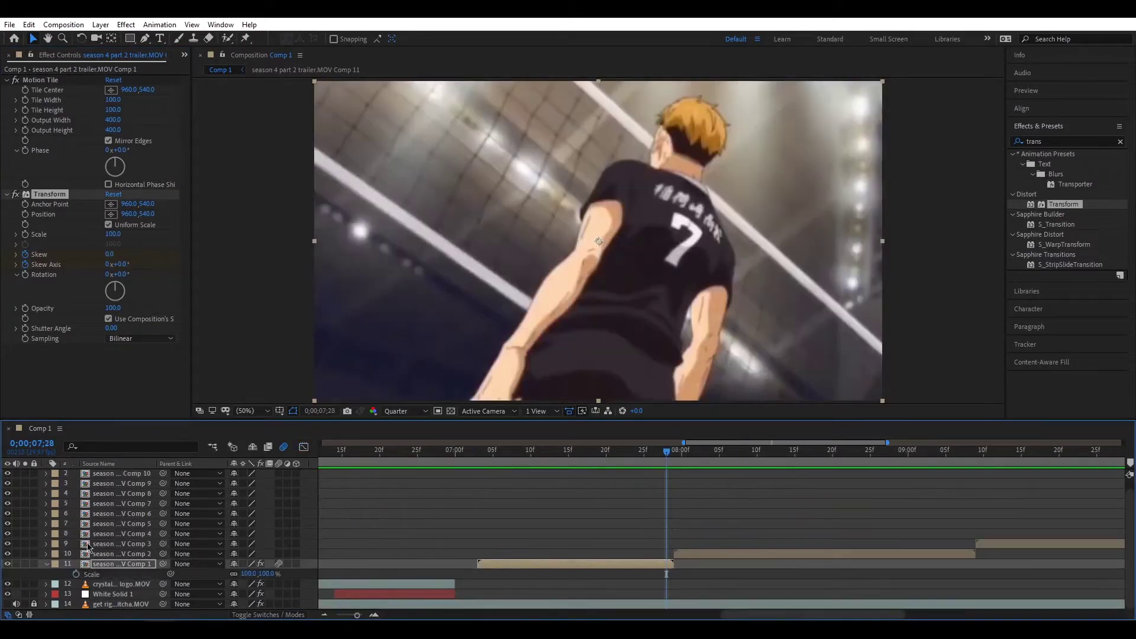
{"action": "key", "text": "j"}
Step: Search 'tur', apply Turbulent Displace to the first clip, and set Amount to 0
{"action": "key", "text": "shift+F3"}
{"action": "key", "text": "shift+F3"}
{"action": "double_click", "coordinate": [1065, 141]}
{"action": "type", "text": "tur"}
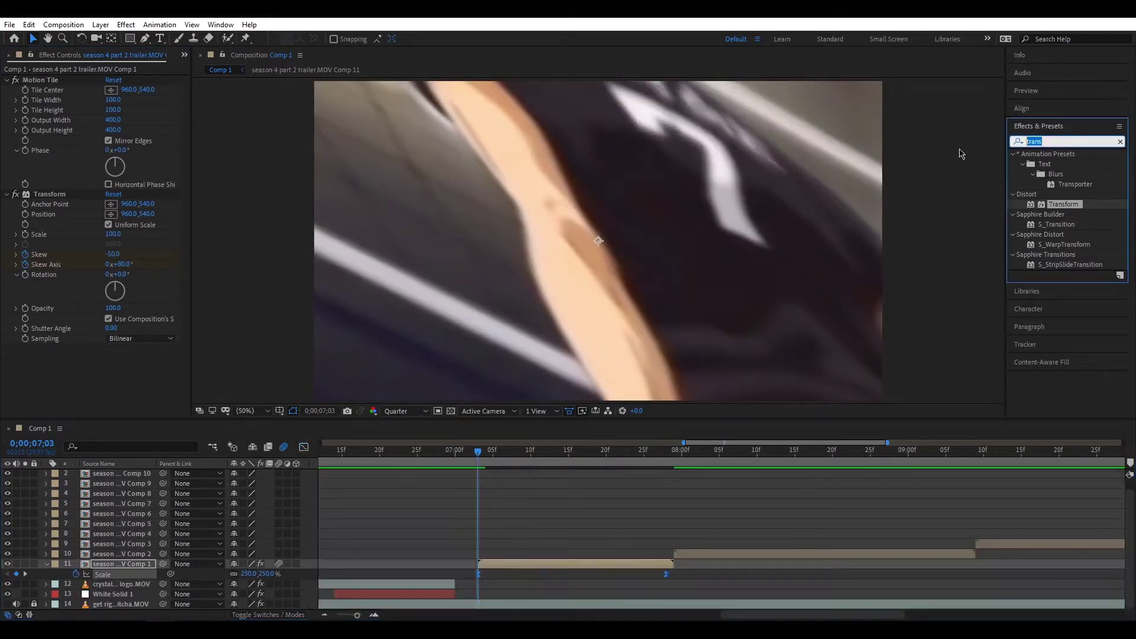
{"action": "left_click_drag", "start_coordinate": [1065, 254], "coordinate": [612, 284]}
{"action": "type", "text": "0"}
{"action": "key", "text": "Tab"}
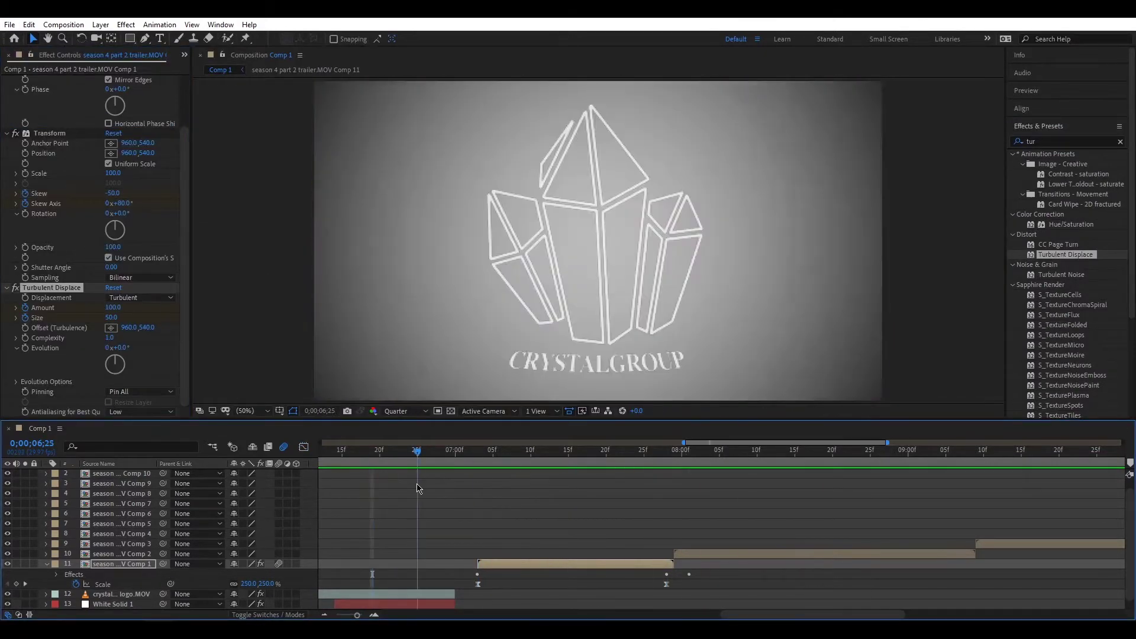
Step: Check the Scale speed curve, then apply S_Glow to the first clip
{"action": "left_click", "coordinate": [304, 446]}
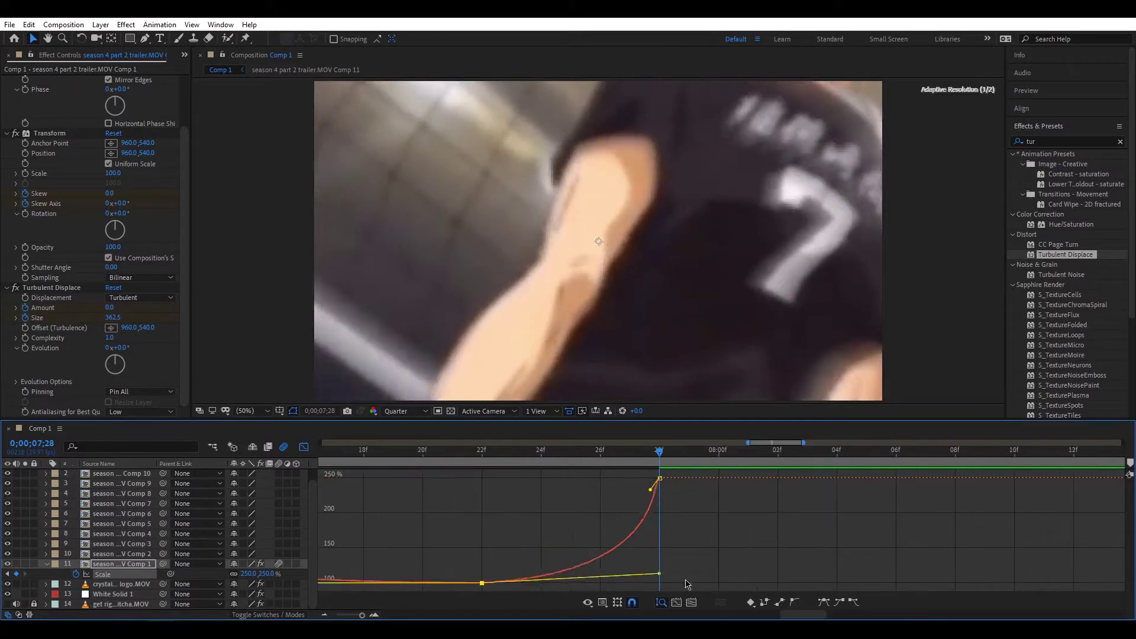
{"action": "left_click", "coordinate": [303, 447]}
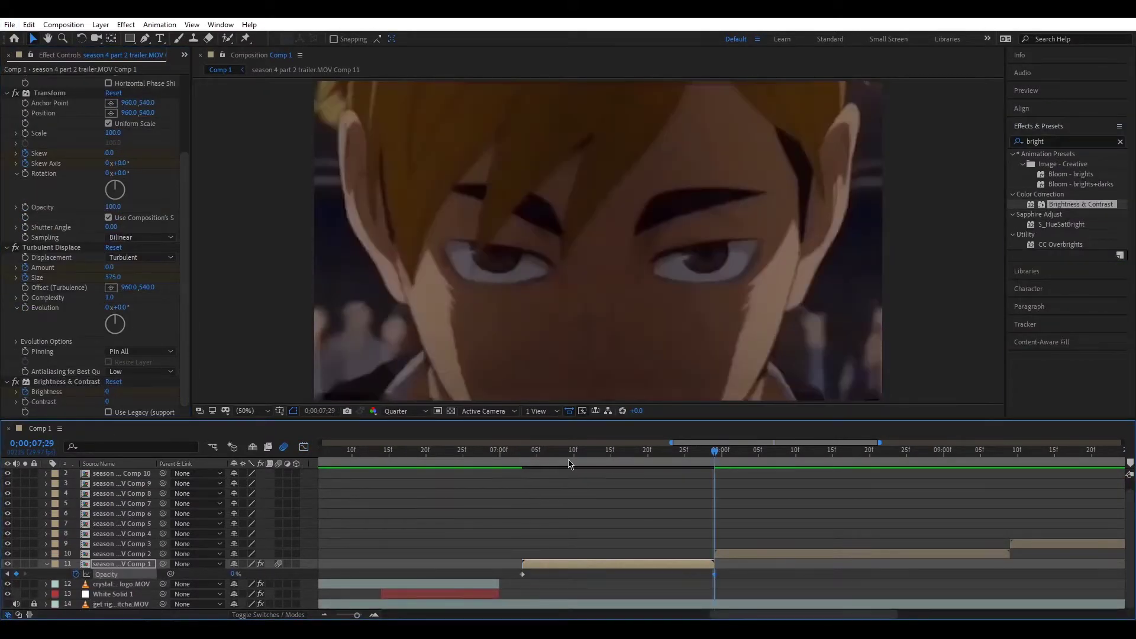
{"action": "left_click_drag", "start_coordinate": [1059, 171], "coordinate": [598, 240]}
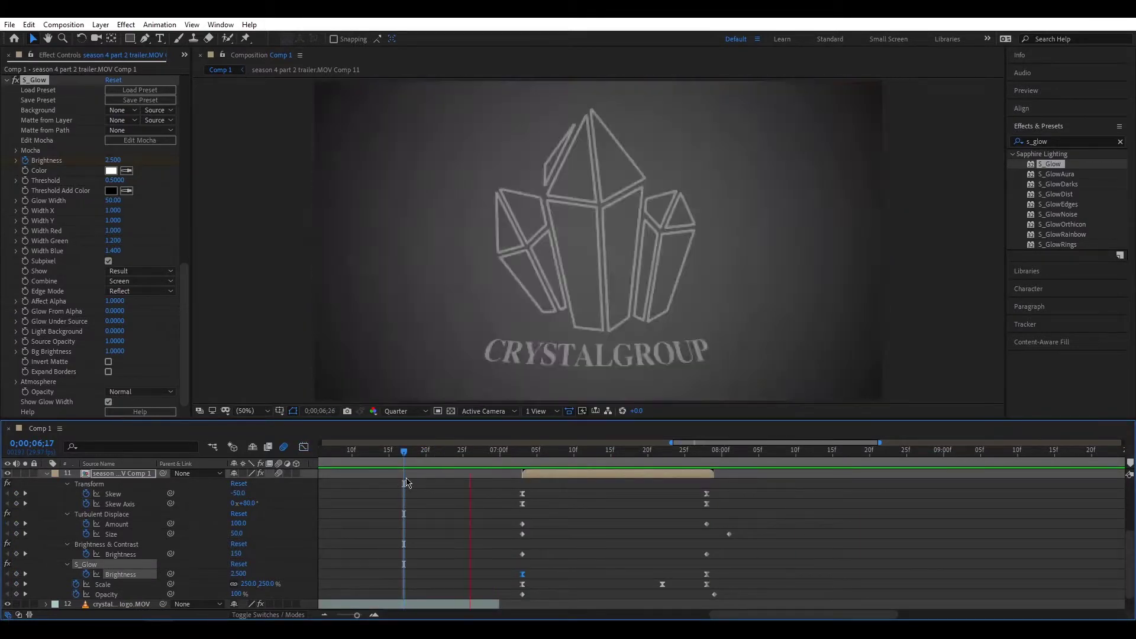
Step: Enable Twitch's Slide option and easy-ease the next clip's Scale keyframes
{"action": "scroll", "coordinate": [46, 383], "scroll_direction": "down", "scroll_amount": 2}
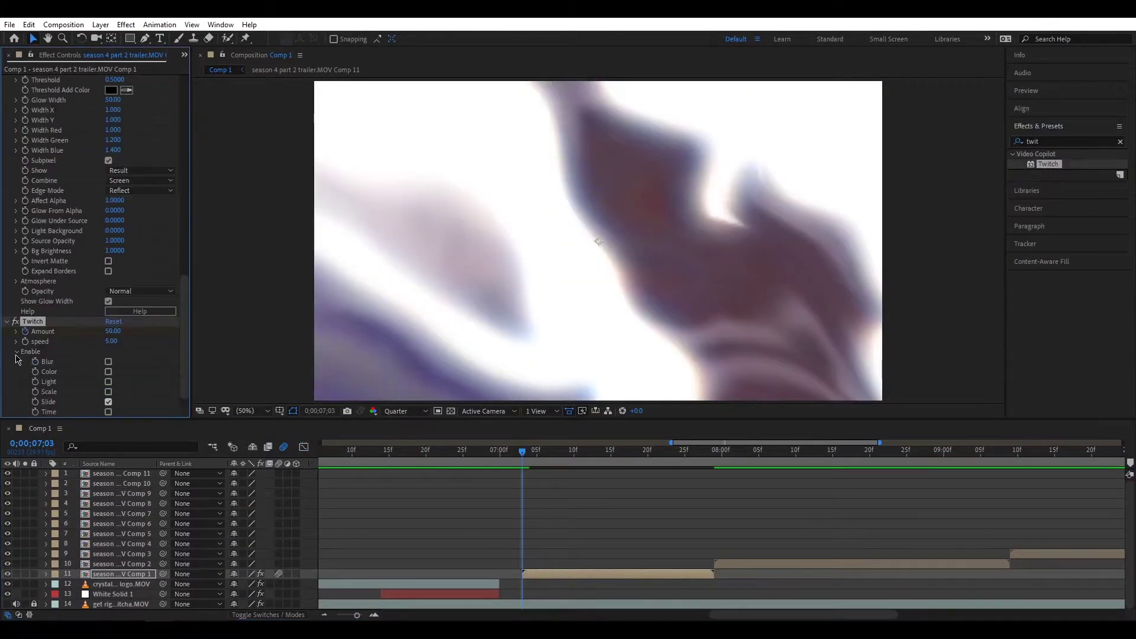
{"action": "scroll", "coordinate": [46, 383], "scroll_direction": "down", "scroll_amount": 3}
{"action": "left_click", "coordinate": [111, 341]}
{"action": "key", "text": "Return"}
{"action": "scroll", "coordinate": [57, 310], "scroll_direction": "up", "scroll_amount": 3}
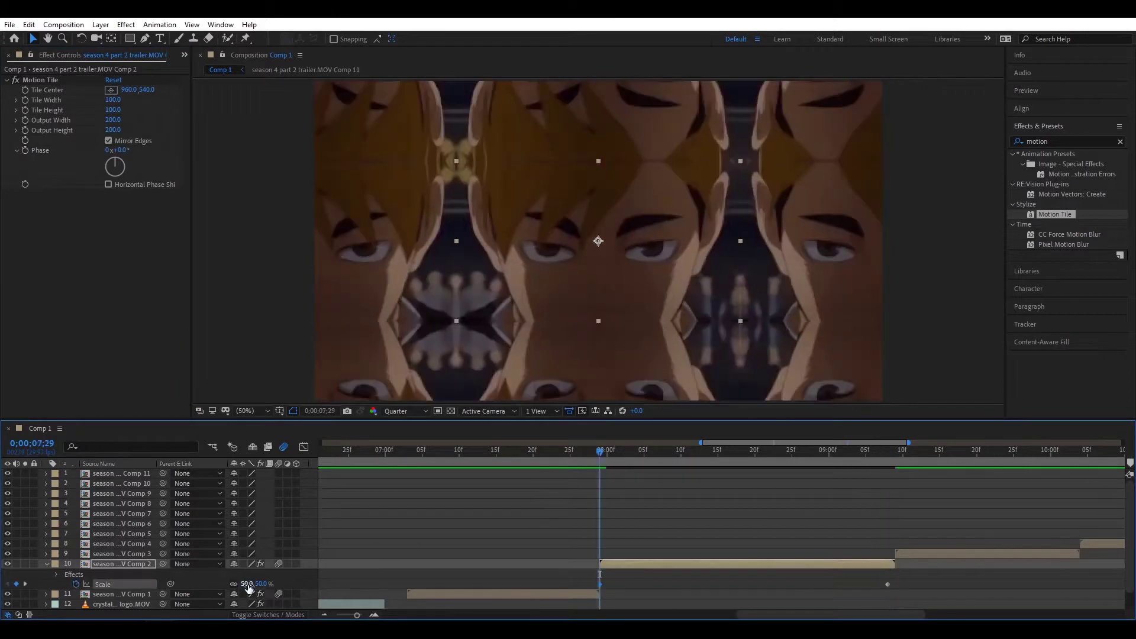
{"action": "left_click", "coordinate": [305, 447]}
{"action": "key", "text": "F9"}
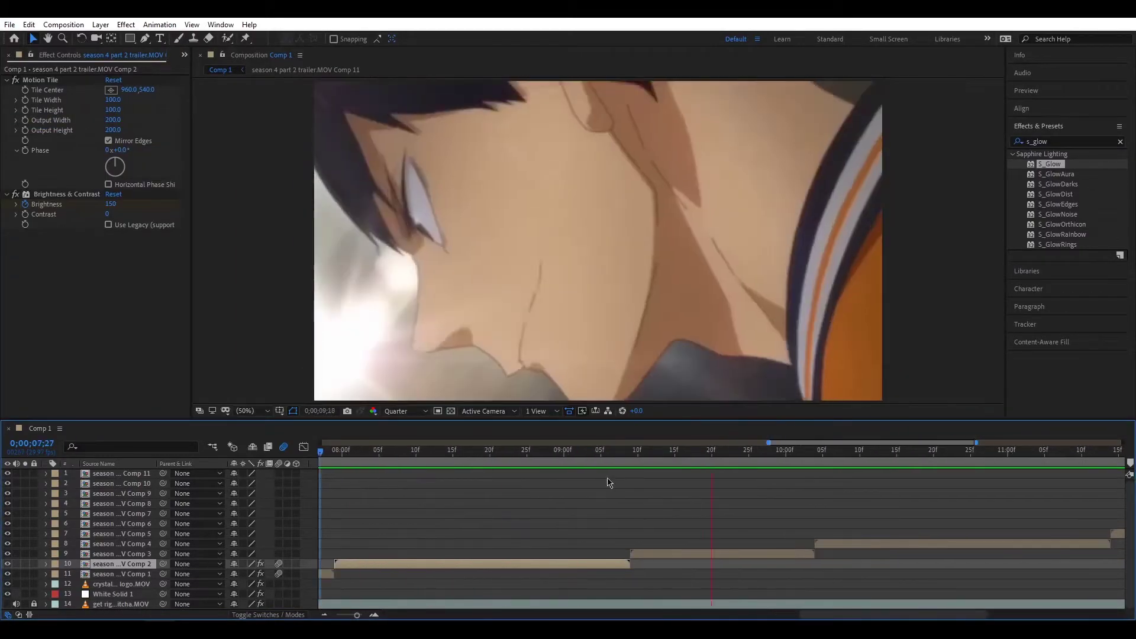
Step: Select the third clip at its first frame and reveal its Scale keyframes
{"action": "key", "text": "i"}
{"action": "key", "text": "s"}
{"action": "left_click", "coordinate": [252, 564]}
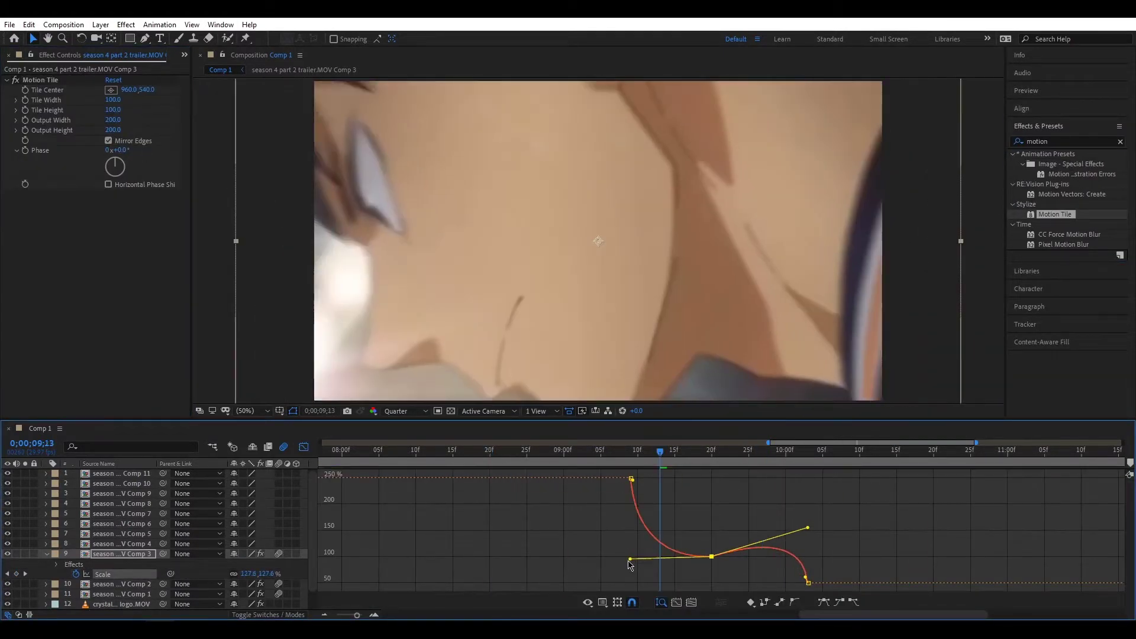
{"action": "key", "text": "shift+F3"}
{"action": "type", "text": "bright"}
Step: Apply Brightness & Contrast and Twitch to the third clip
{"action": "double_click", "coordinate": [1065, 202]}
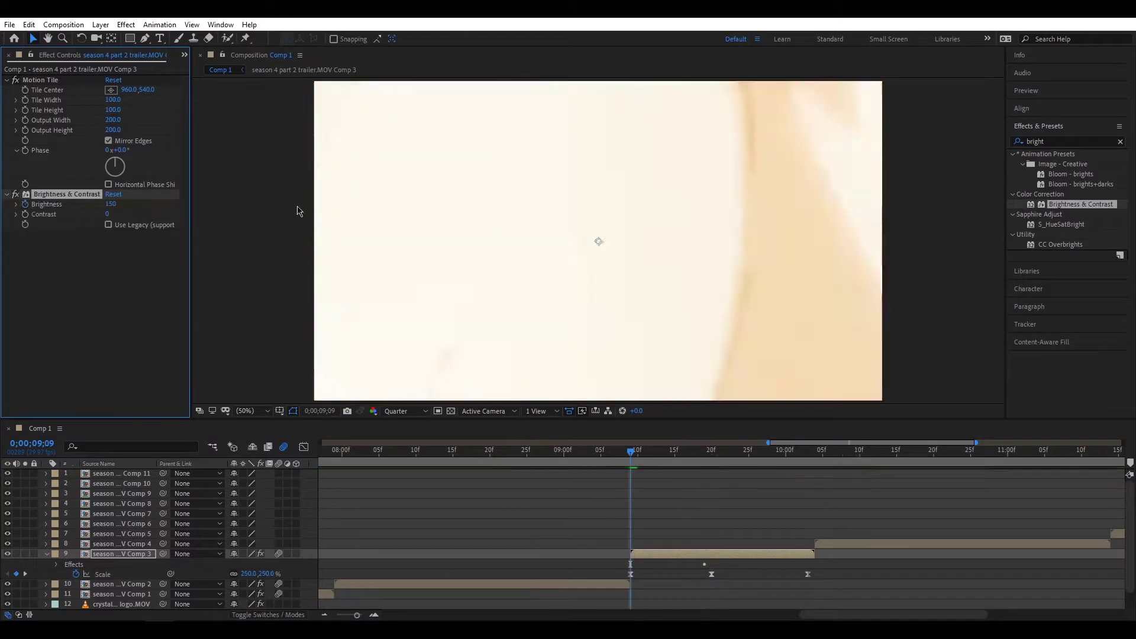
{"action": "triple_click", "coordinate": [1065, 142]}
{"action": "type", "text": "twit"}
{"action": "double_click", "coordinate": [1048, 163]}
Step: Keyframe Twitch Amount at 25 a frame into the transition
{"action": "left_click", "coordinate": [114, 245]}
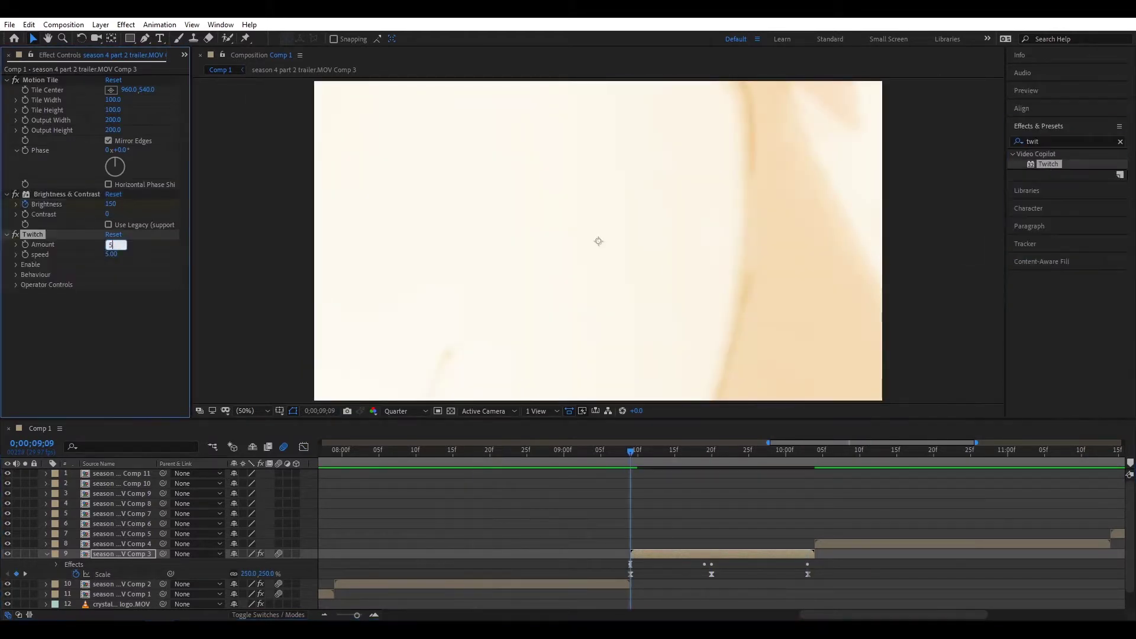
{"action": "left_click", "coordinate": [16, 285]}
{"action": "left_click", "coordinate": [16, 285]}
{"action": "key", "text": "space"}
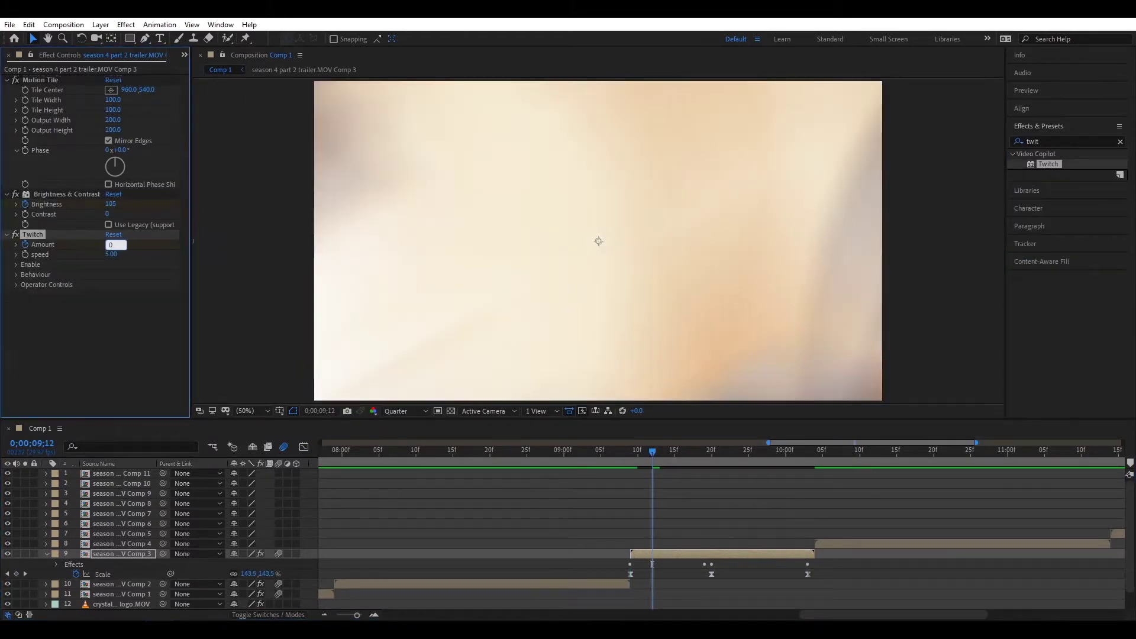
{"action": "key", "text": "u"}
{"action": "key", "text": "Page_Down"}
{"action": "left_click", "coordinate": [236, 564]}
{"action": "type", "text": "25"}
{"action": "key", "text": "Return"}
Step: Preview the transition, then search 'cc light' and apply CC Light Rays
{"action": "left_click", "coordinate": [519, 450]}
{"action": "key", "text": "space"}
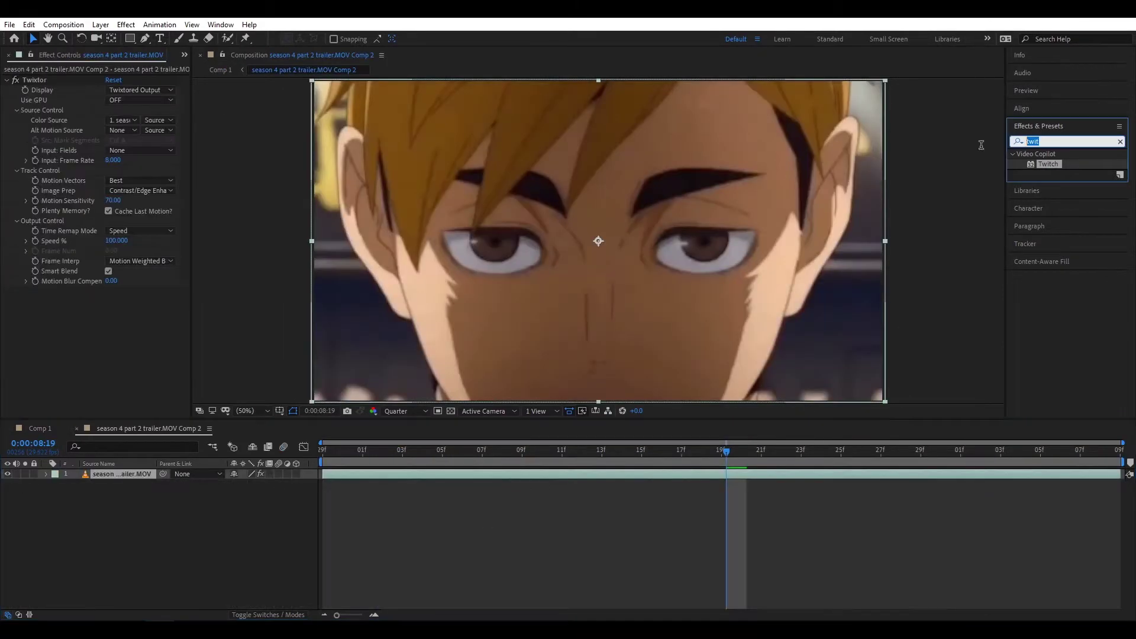
{"action": "type", "text": "cc light"}
{"action": "double_click", "coordinate": [1059, 174]}
Step: Center CC Light Rays on the right eye, set Radius 100, and keyframe Center tracking it
{"action": "left_click_drag", "start_coordinate": [598, 240], "coordinate": [657, 262]}
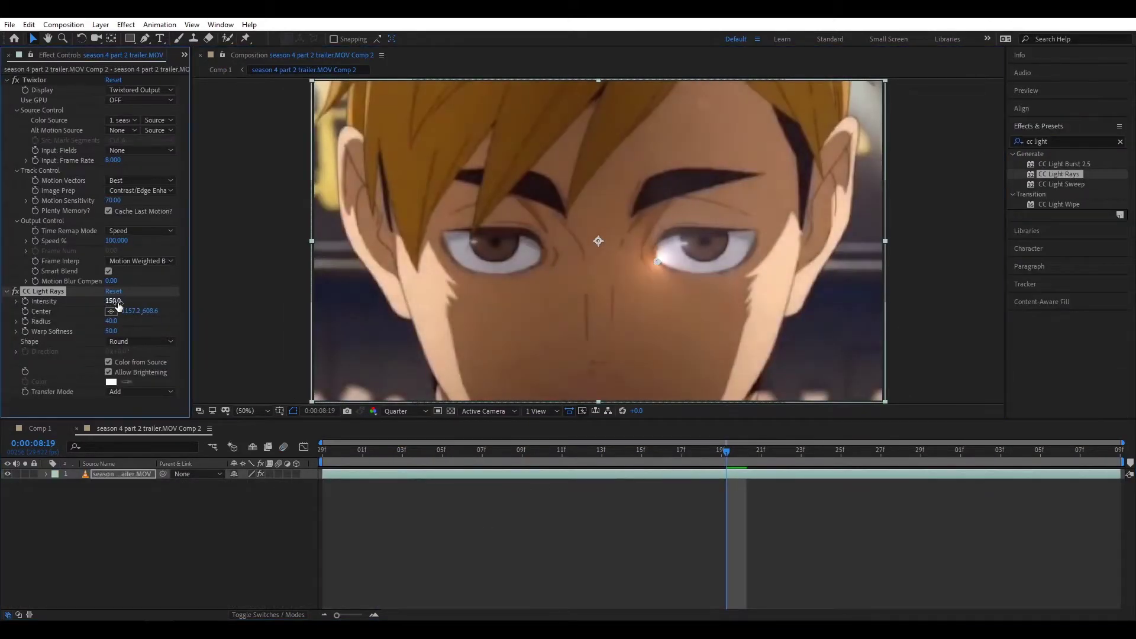
{"action": "left_click_drag", "start_coordinate": [111, 321], "coordinate": [147, 320]}
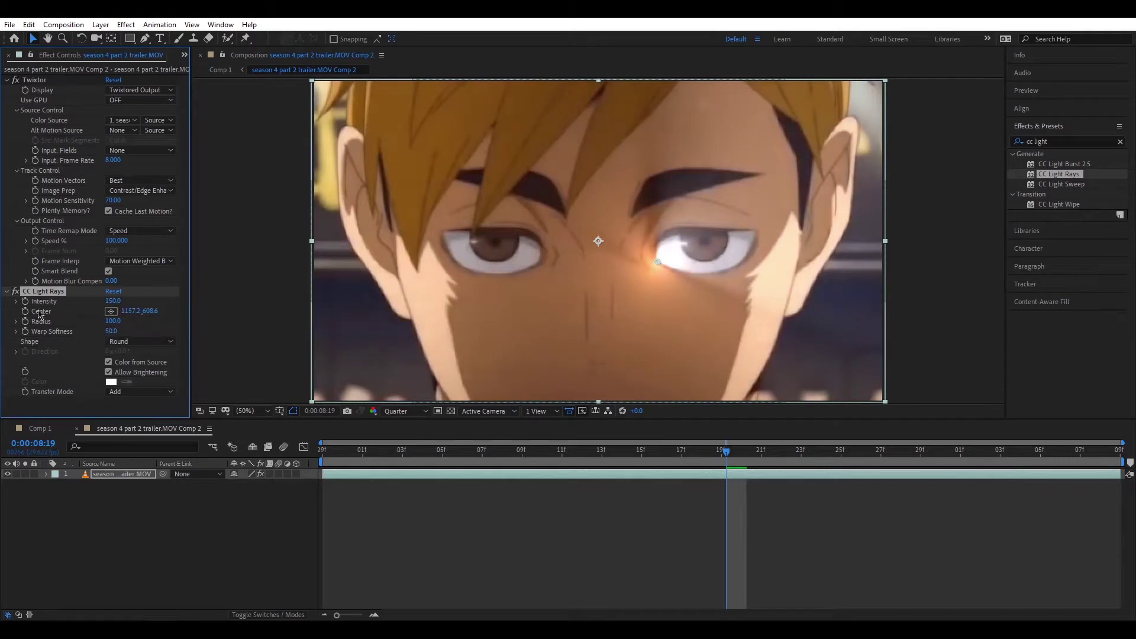
{"action": "key", "text": "space"}
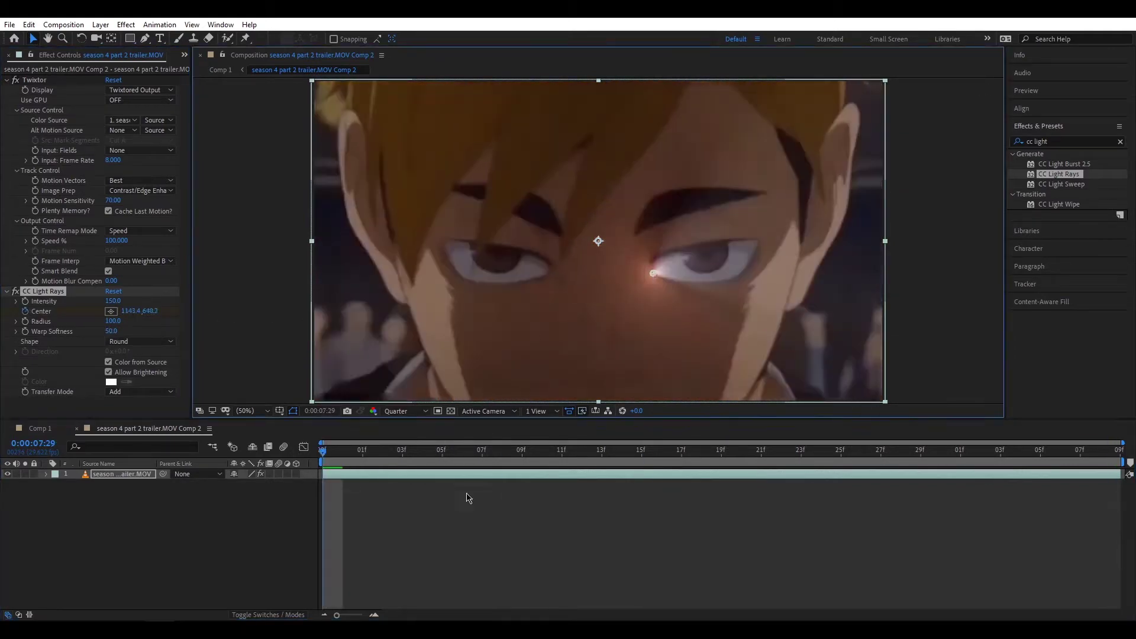
{"action": "key", "text": "u"}
{"action": "mouse_move", "coordinate": [655, 264]}
{"action": "left_mouse_down"}
{"action": "mouse_move", "coordinate": [679, 242]}
{"action": "mouse_move", "coordinate": [758, 238]}
{"action": "left_mouse_up"}
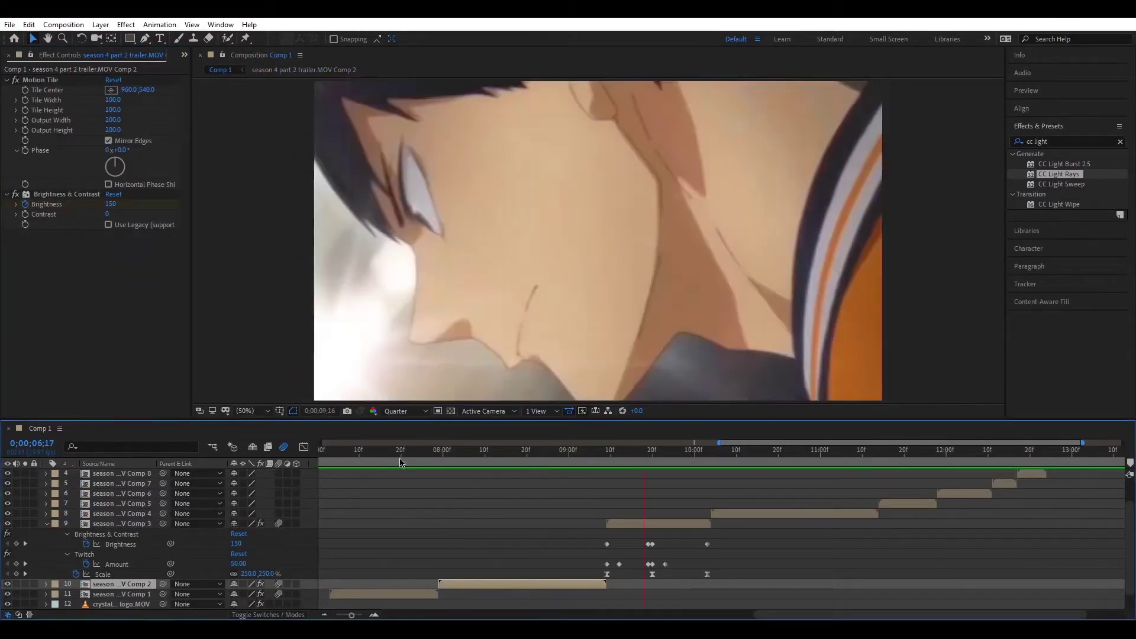
{"action": "left_click_drag", "start_coordinate": [532, 450], "coordinate": [321, 510]}
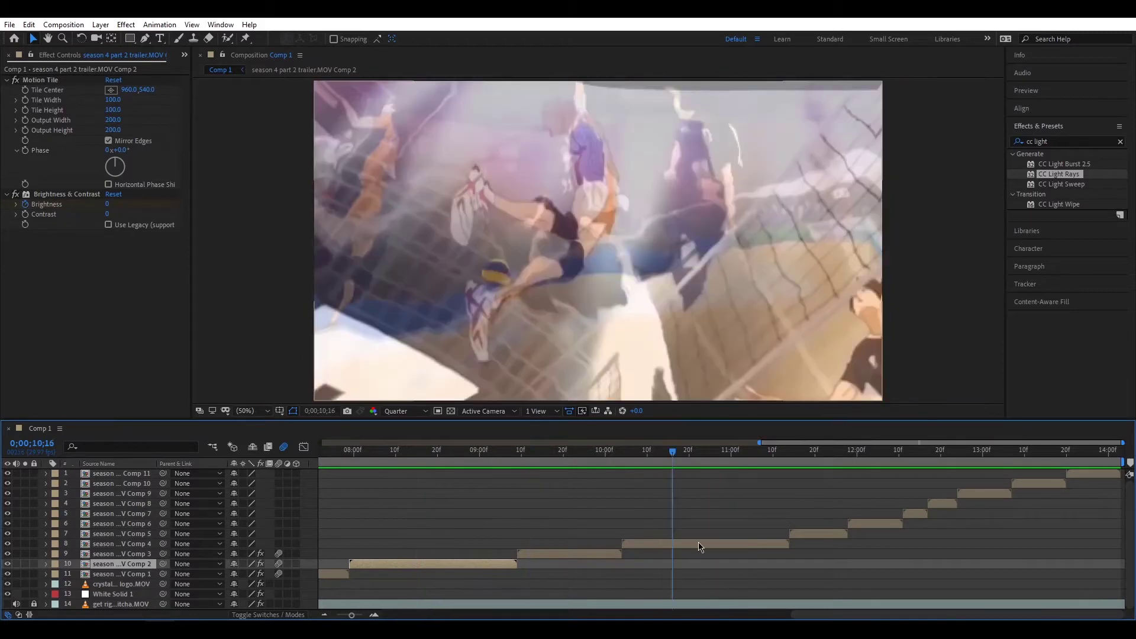
Step: Set the fourth clip's Scale to 250% and reshape its easing for a faster zoom
{"action": "left_click", "coordinate": [700, 545]}
{"action": "key", "text": "s"}
{"action": "left_click", "coordinate": [251, 553]}
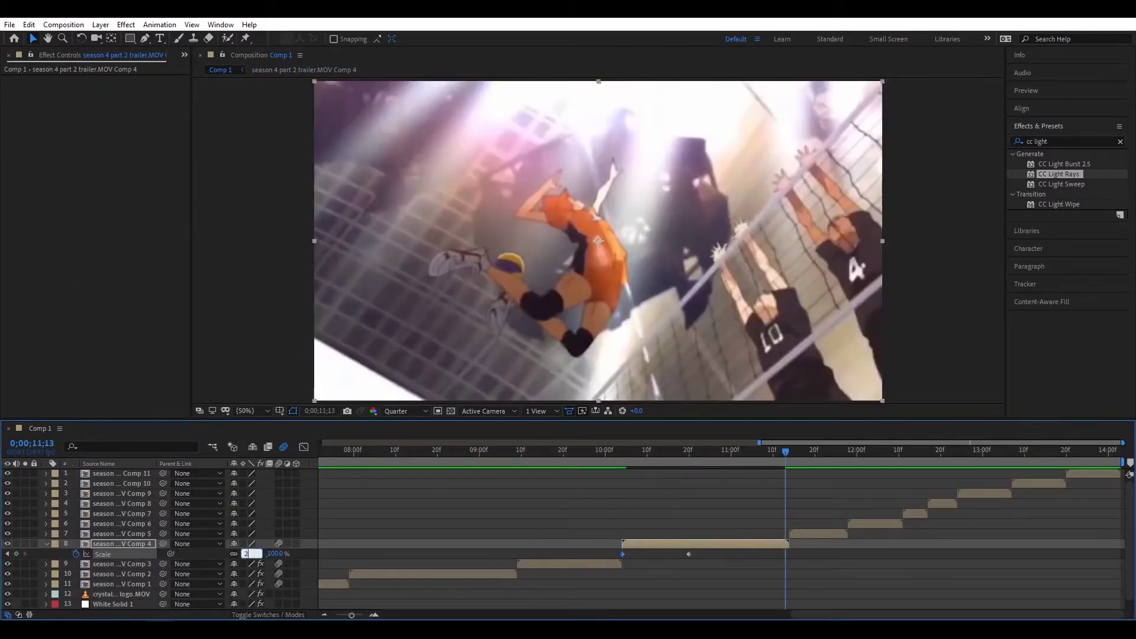
{"action": "type", "text": "250"}
{"action": "key", "text": "Return"}
{"action": "key", "text": "shift+F3"}
{"action": "left_click_drag", "start_coordinate": [657, 583], "coordinate": [785, 583]}
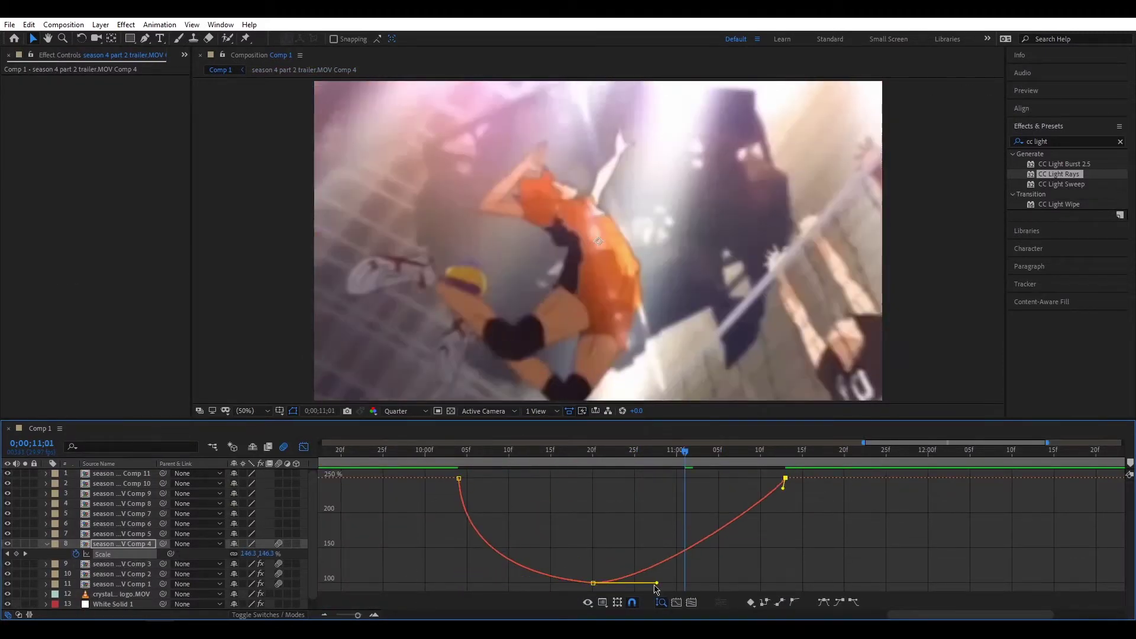
{"action": "left_click_drag", "start_coordinate": [458, 583], "coordinate": [459, 573]}
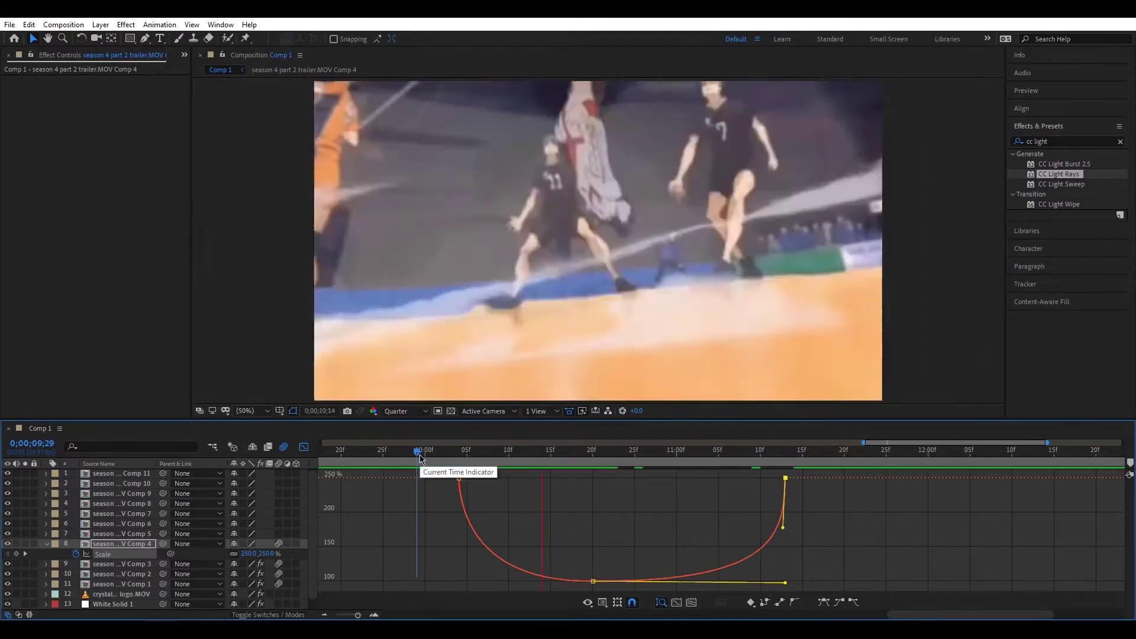
{"action": "key", "text": "shift+F3"}
Step: Apply Brightness & Contrast starting at Brightness 0, then open the clip's precomp
{"action": "type", "text": "bright"}
{"action": "left_click_drag", "start_coordinate": [1080, 204], "coordinate": [360, 105]}
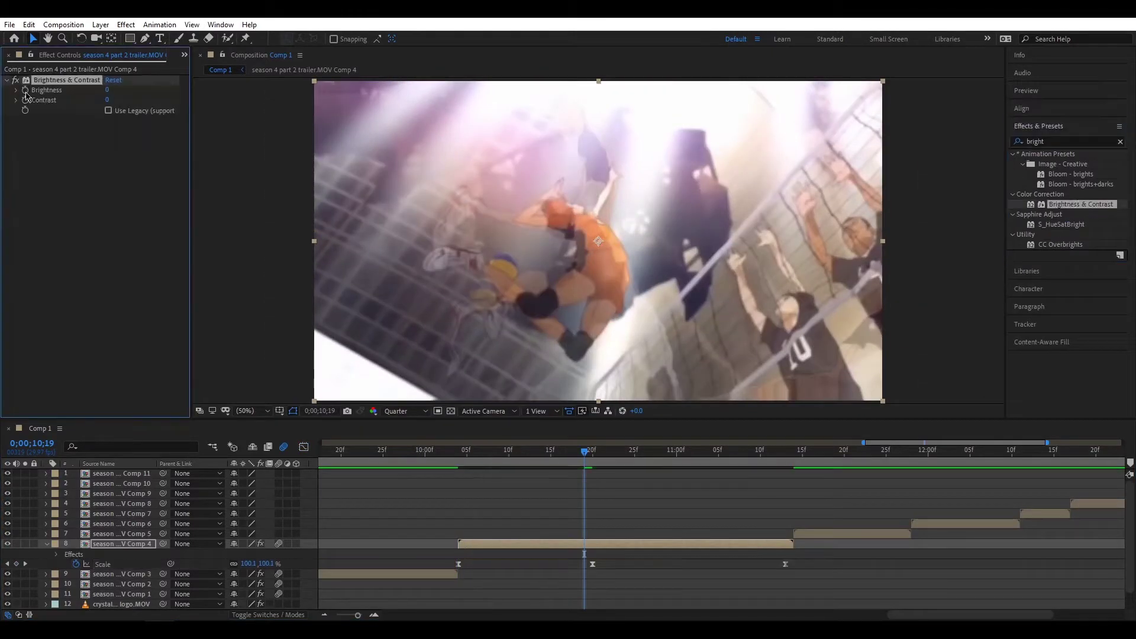
{"action": "key", "text": "ctrl+z"}
{"action": "left_click", "coordinate": [432, 450]}
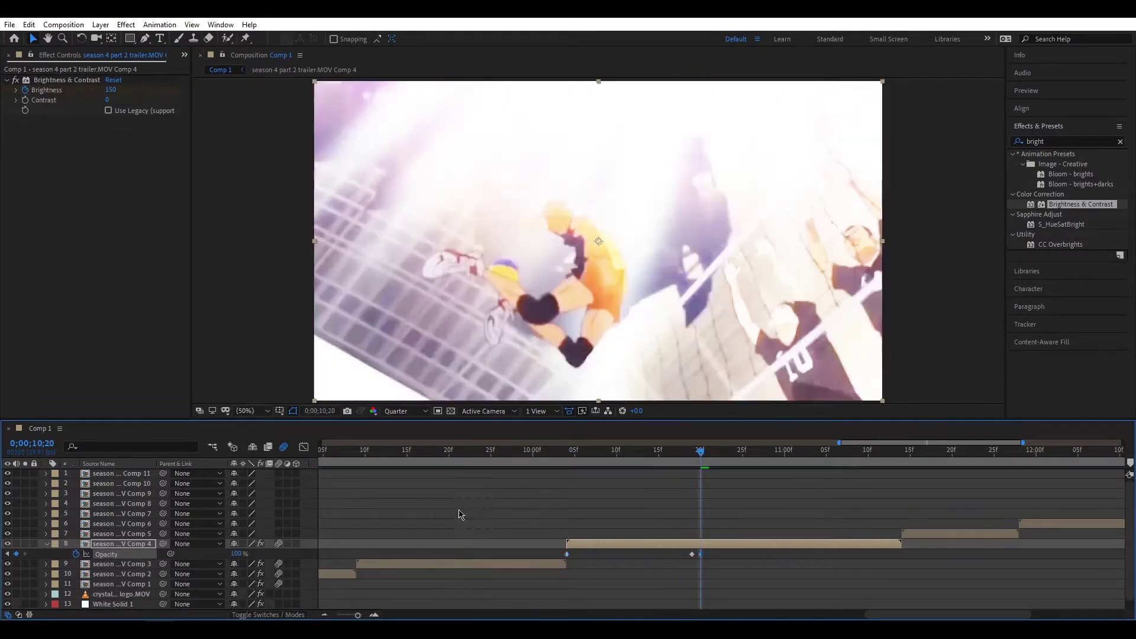
{"action": "double_click", "coordinate": [692, 543]}
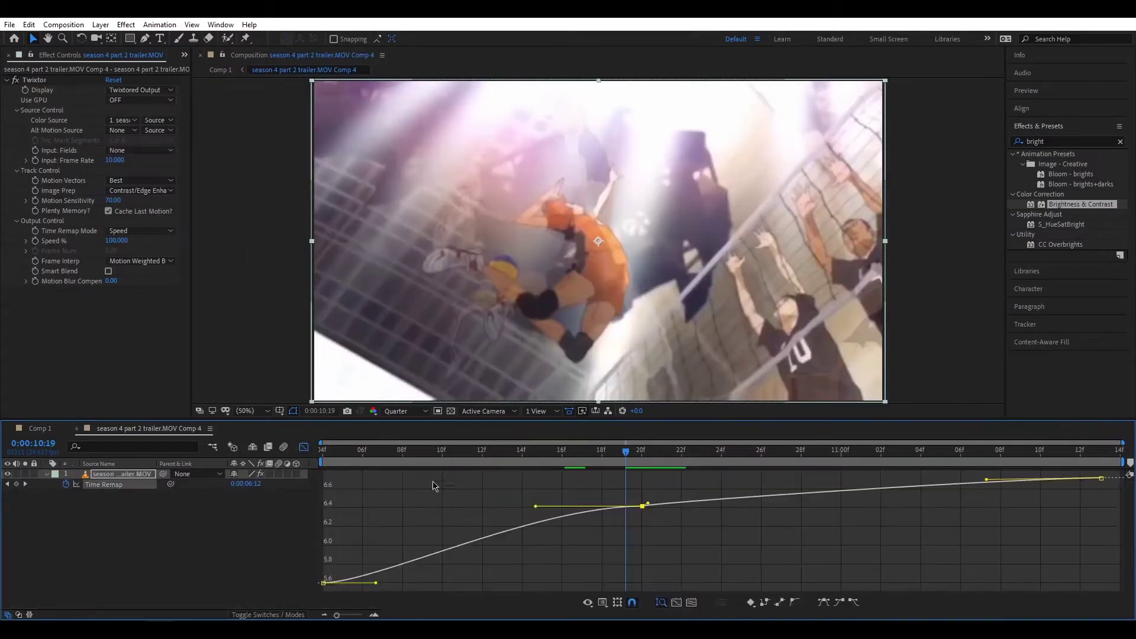
Step: Scrub Time Remap earlier and keyframe it, then close the precomp
{"action": "left_click", "coordinate": [304, 448]}
{"action": "mouse_move", "coordinate": [245, 484]}
{"action": "left_mouse_down"}
{"action": "mouse_move", "coordinate": [234, 484]}
{"action": "mouse_move", "coordinate": [249, 485]}
{"action": "left_mouse_up"}
{"action": "key", "text": "Page_Up"}
{"action": "key", "text": "ctrl+w"}
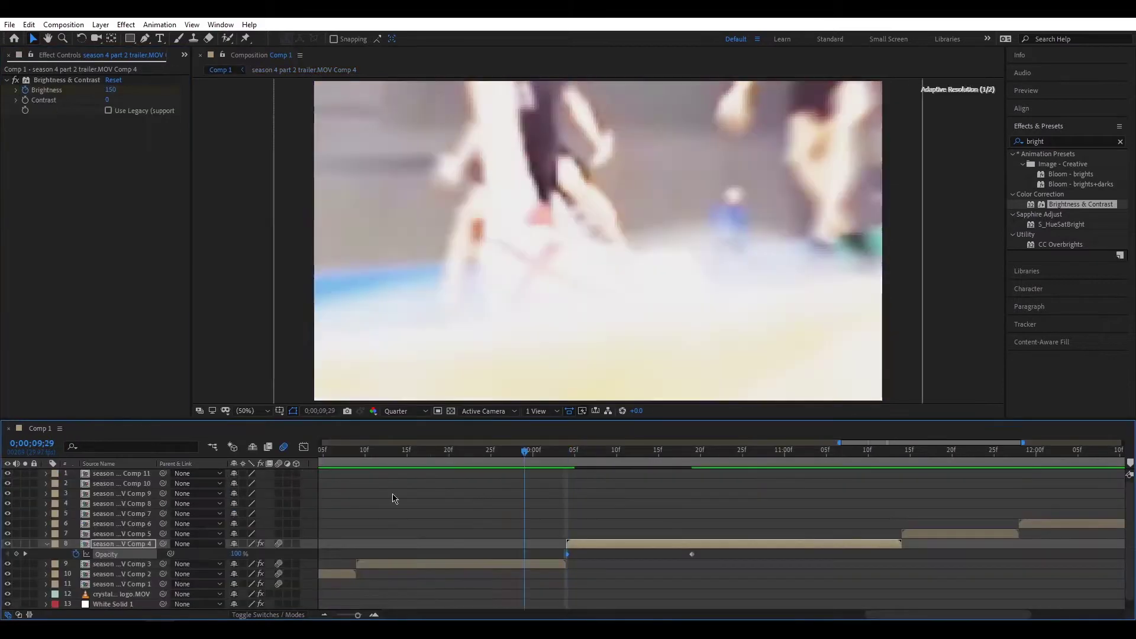
Step: Set a 250% Scale keyframe one frame before the cut and pull its easing left
{"action": "key", "text": "space"}
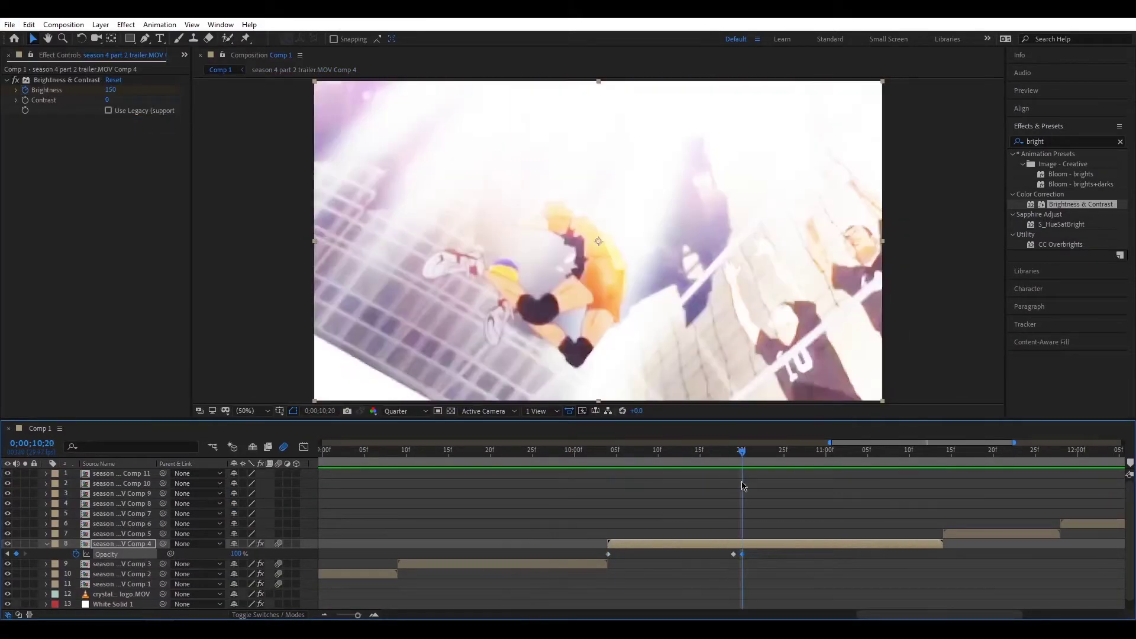
{"action": "key", "text": "Page_Up"}
{"action": "key", "text": "Return"}
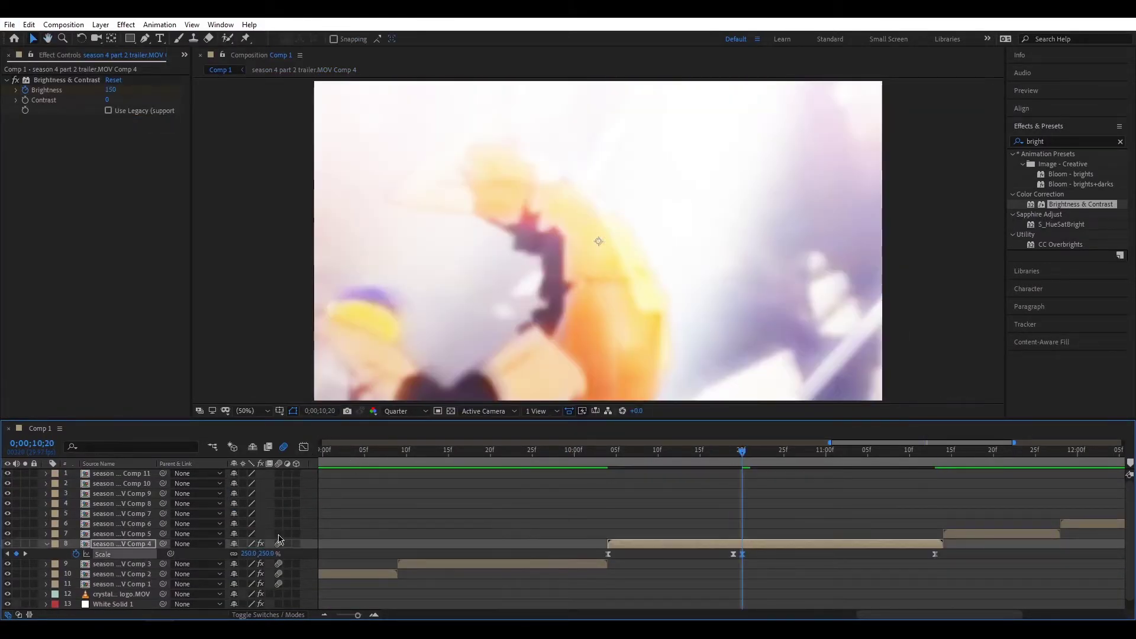
{"action": "left_click", "coordinate": [304, 447]}
{"action": "left_click", "coordinate": [532, 451]}
{"action": "left_click_drag", "start_coordinate": [884, 583], "coordinate": [801, 582]}
Step: Fine-tune the Scale easing handles, check the zoom, and save the project
{"action": "left_click", "coordinate": [582, 451]}
{"action": "left_click", "coordinate": [507, 450]}
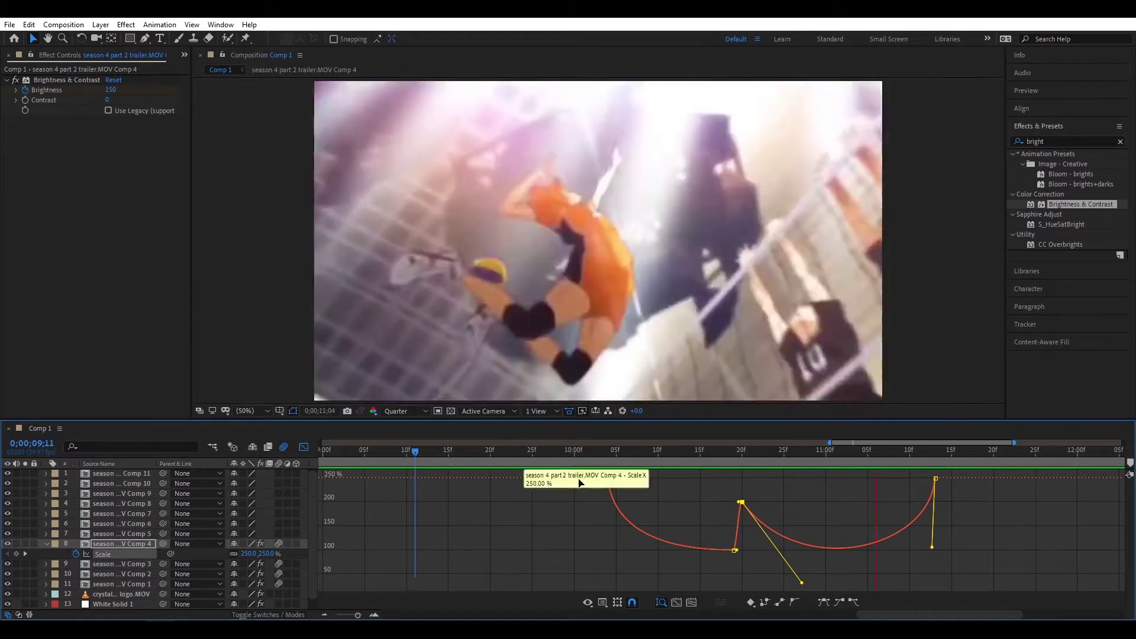
{"action": "key", "text": "shift+F3"}
{"action": "key", "text": "Page_Up"}
{"action": "key", "text": "Page_Up"}
{"action": "key", "text": "Page_Up"}
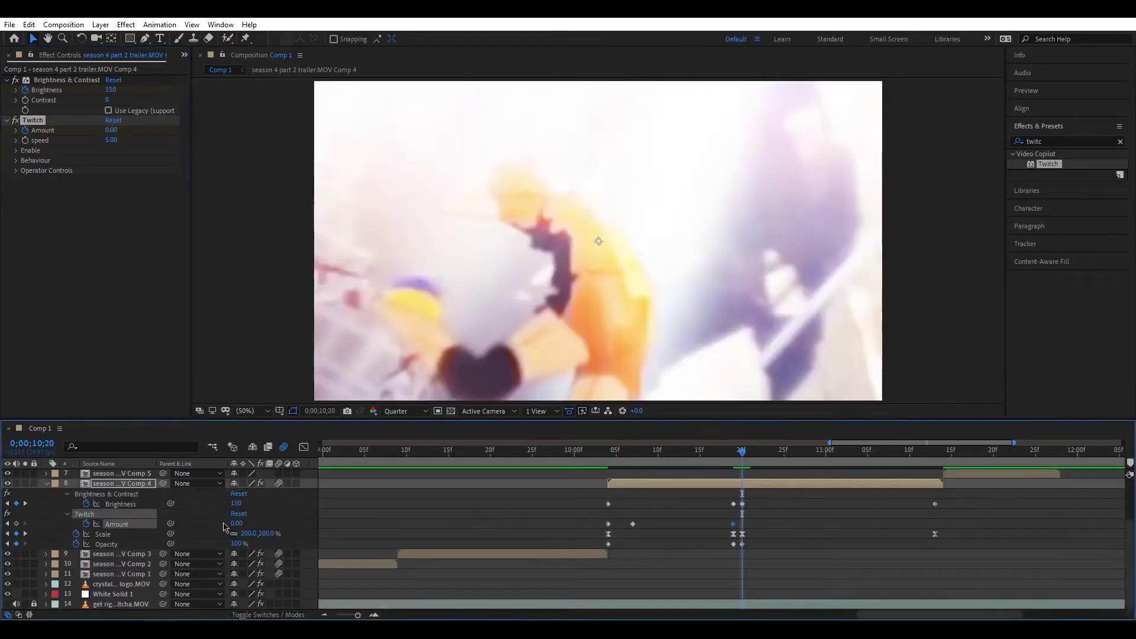
{"action": "key", "text": "ctrl+s"}
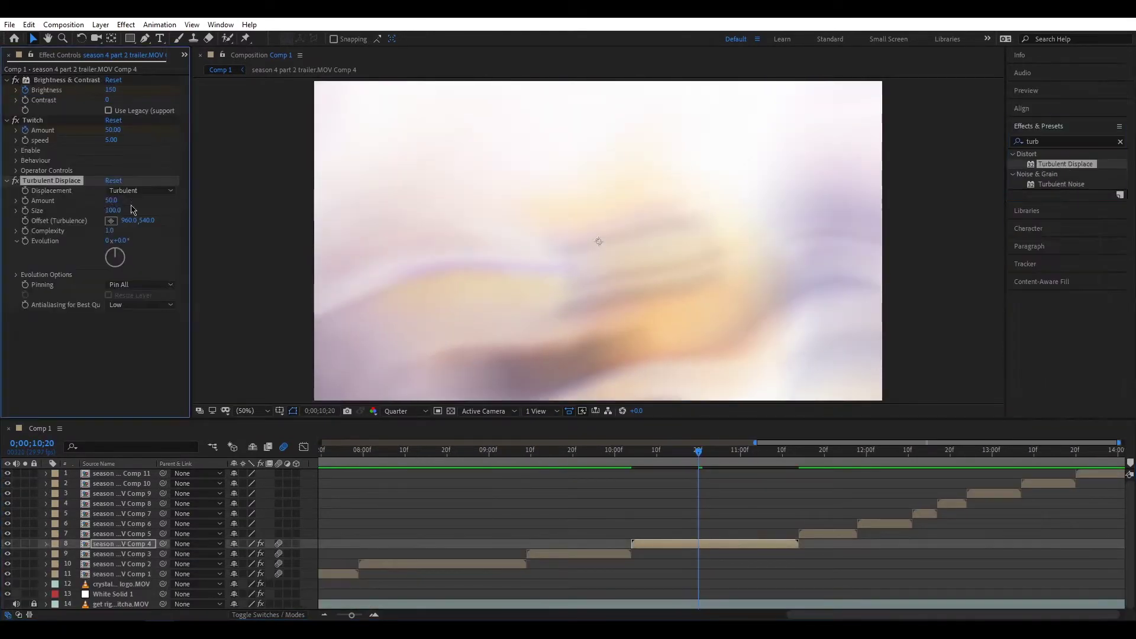
{"action": "left_click", "coordinate": [573, 467]}
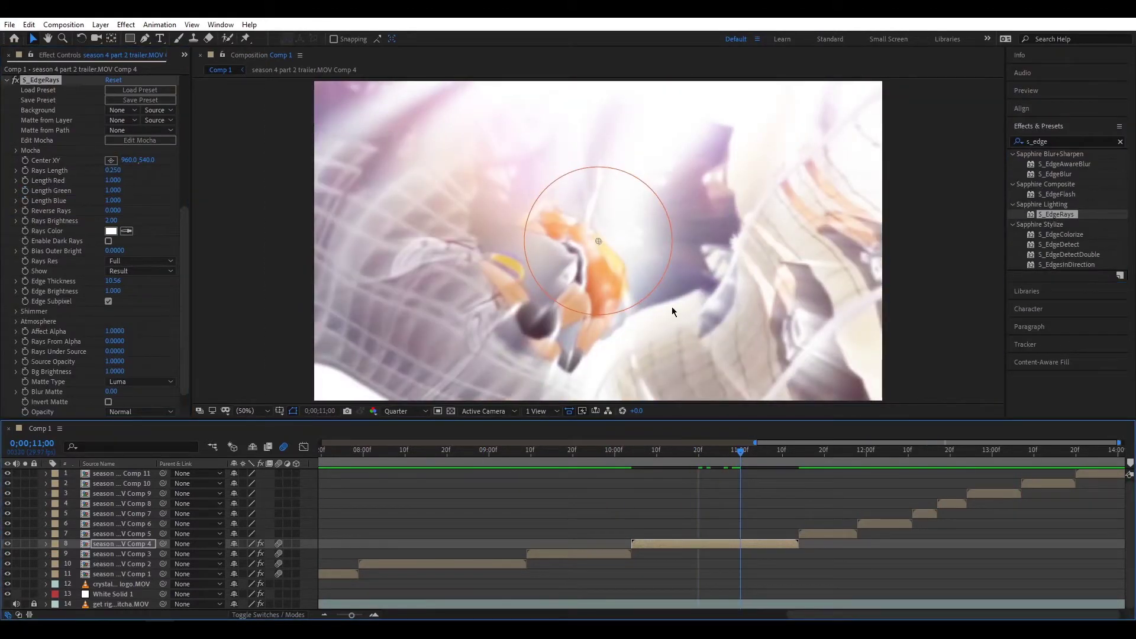
Step: Raise S_EdgeRays Rays Brightness to 4 and preview the transition from 10;20
{"action": "key", "text": "u"}
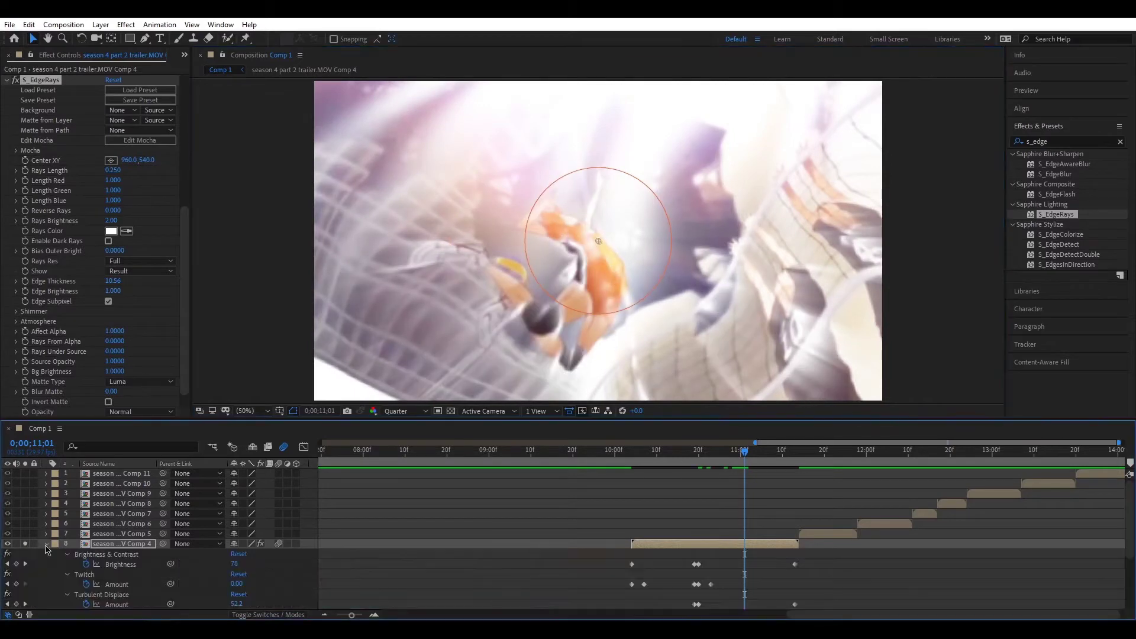
{"action": "key", "text": "j"}
{"action": "key", "text": "space"}
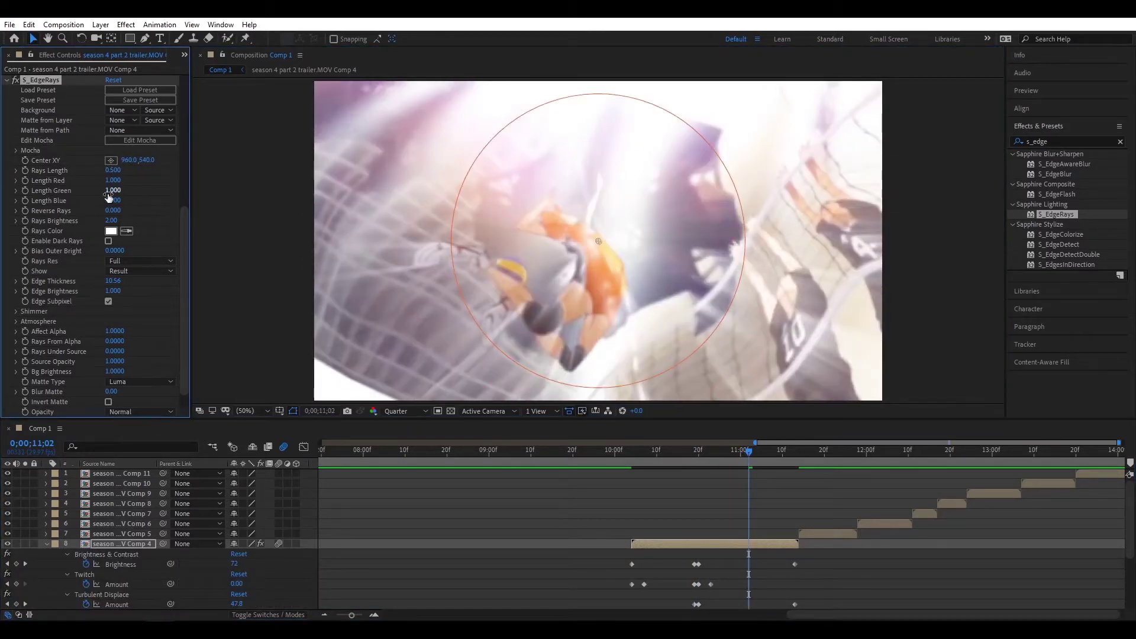
{"action": "scroll", "coordinate": [118, 177], "scroll_direction": "down", "scroll_amount": 1}
{"action": "left_click_drag", "start_coordinate": [111, 200], "coordinate": [125, 201]}
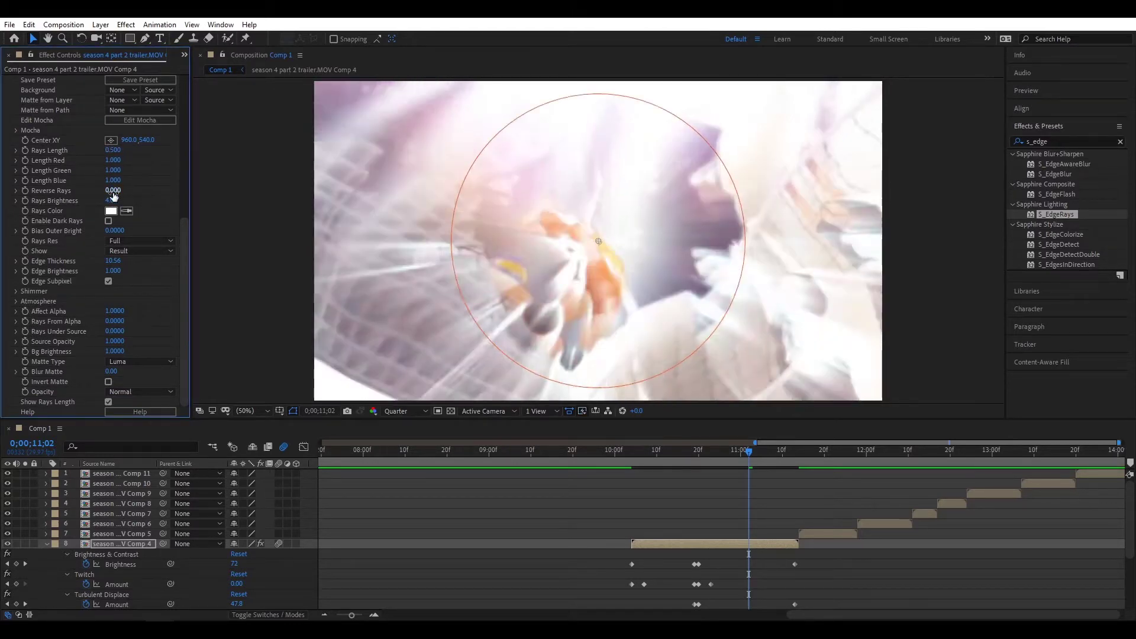
{"action": "key", "text": "space"}
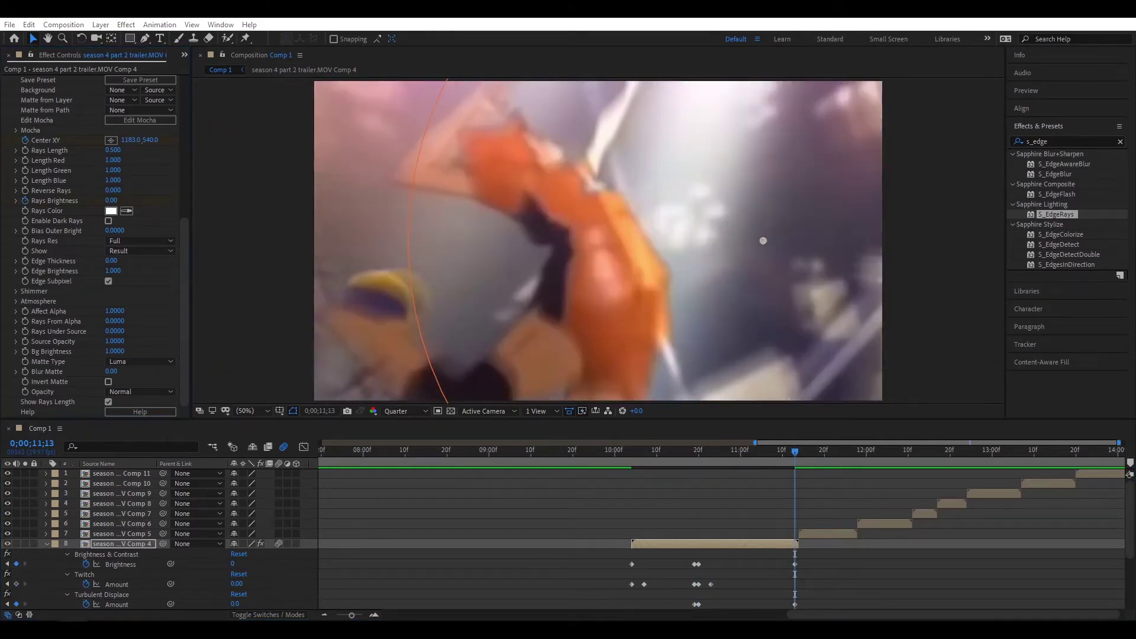
{"action": "key", "text": "shift+Page_Up"}
{"action": "key", "text": "shift+Page_Up"}
{"action": "key", "text": "shift+Page_Up"}
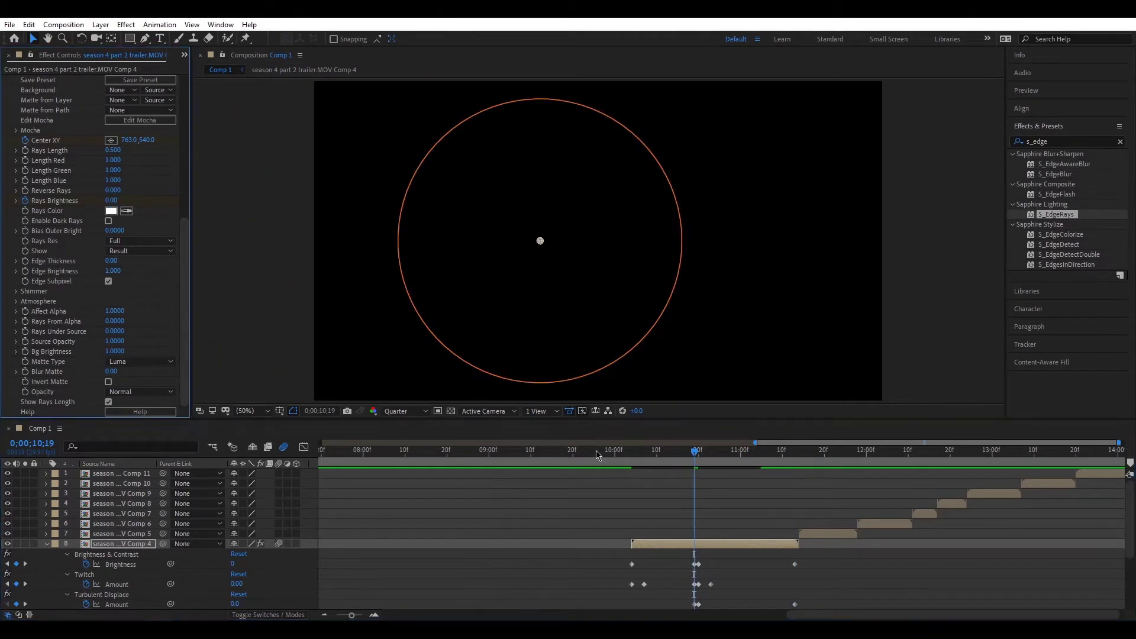
{"action": "left_click_drag", "start_coordinate": [720, 451], "coordinate": [596, 459]}
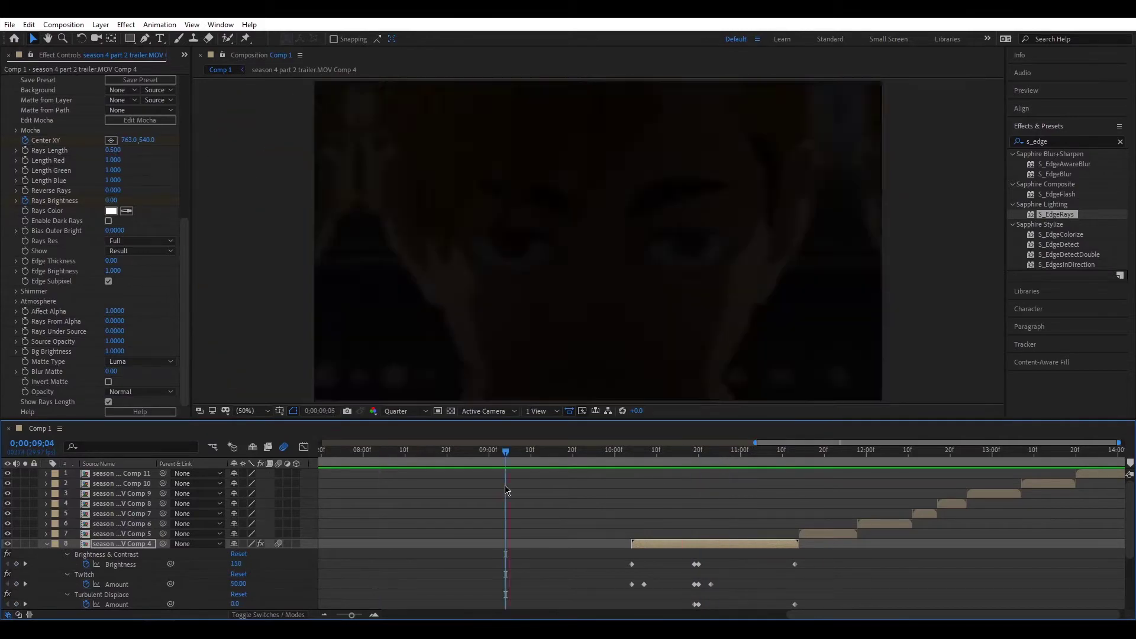
{"action": "key", "text": "u"}
{"action": "key", "text": "space"}
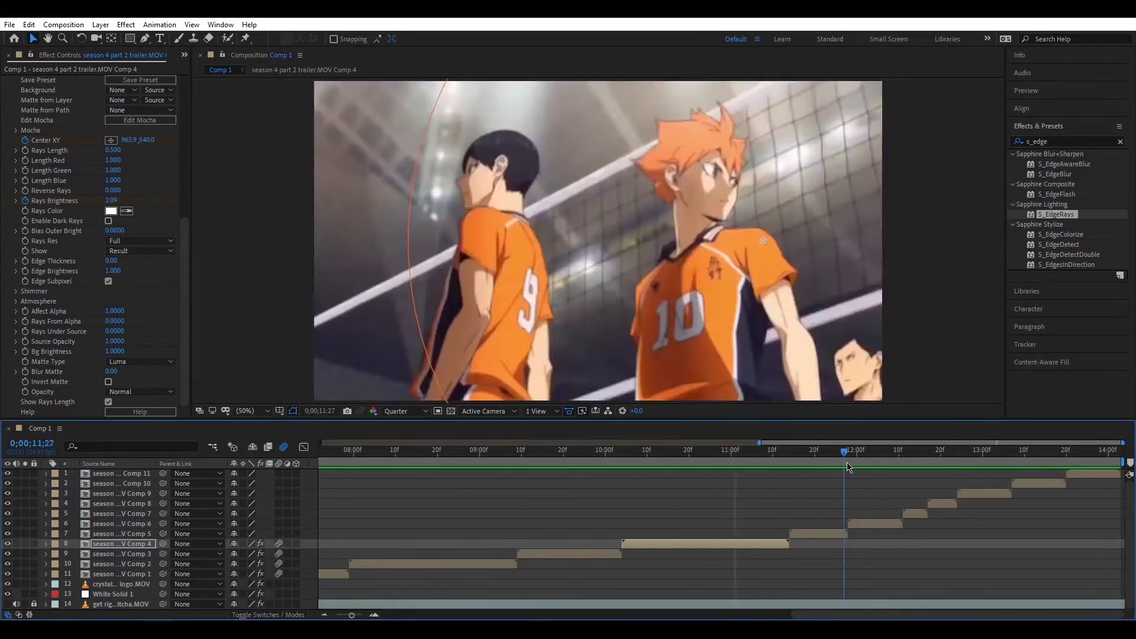
Step: Raise Max Vertical Displacement to 203 and sharpen its keyframe easing in the graph view
{"action": "key", "text": "ctrl+z"}
{"action": "key", "text": "ctrl+z"}
{"action": "key", "text": "ctrl+z"}
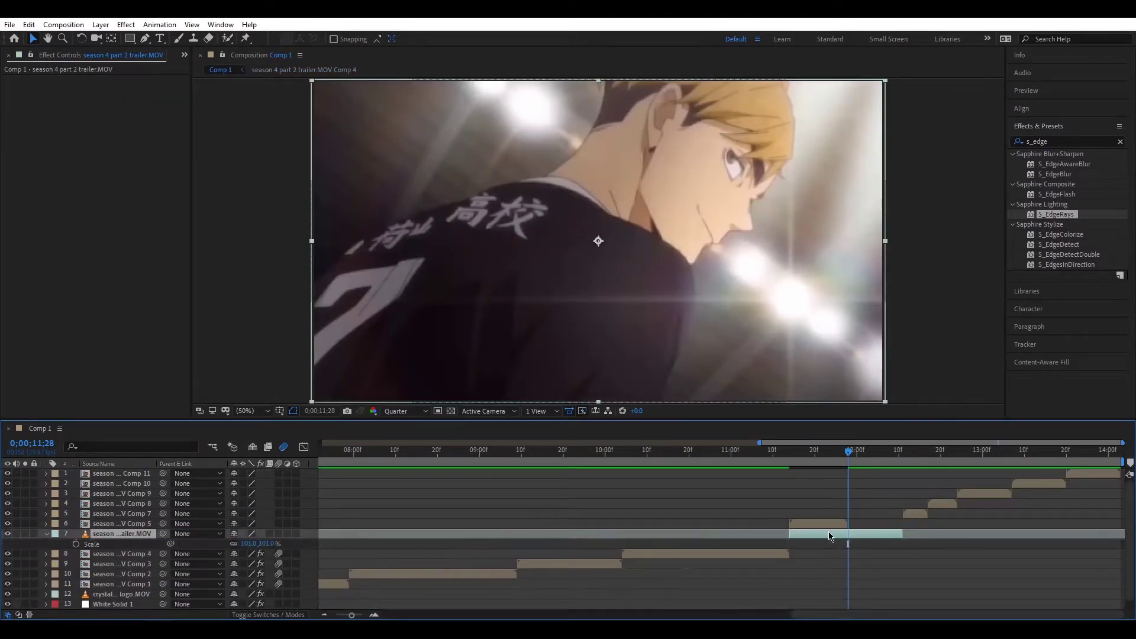
{"action": "key", "text": "Page_Up"}
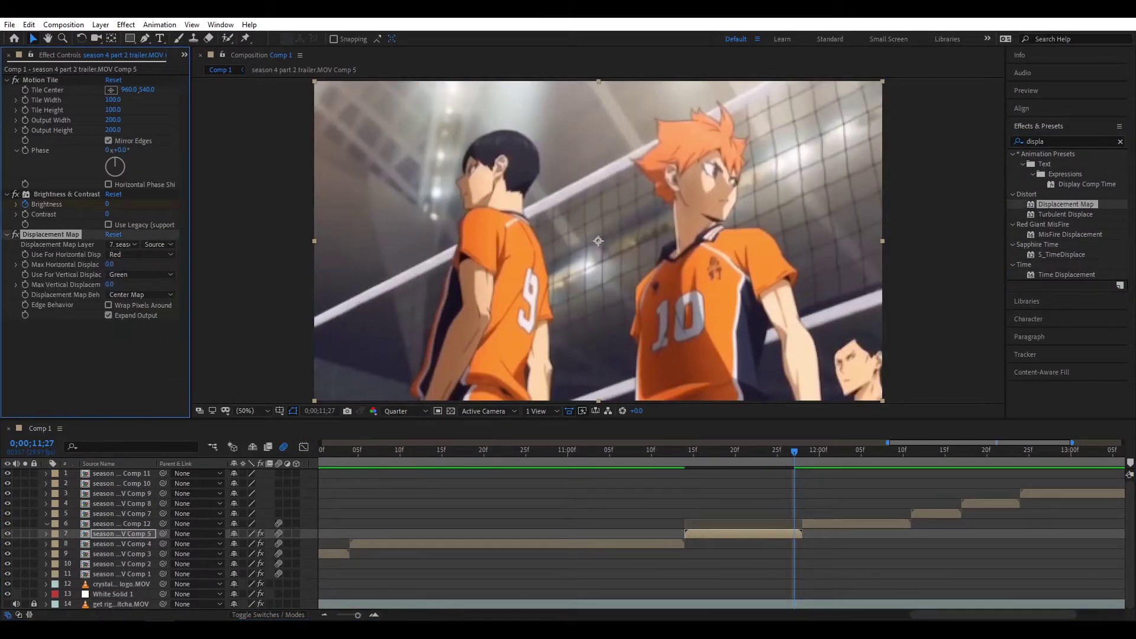
{"action": "left_click_drag", "start_coordinate": [109, 284], "coordinate": [133, 284]}
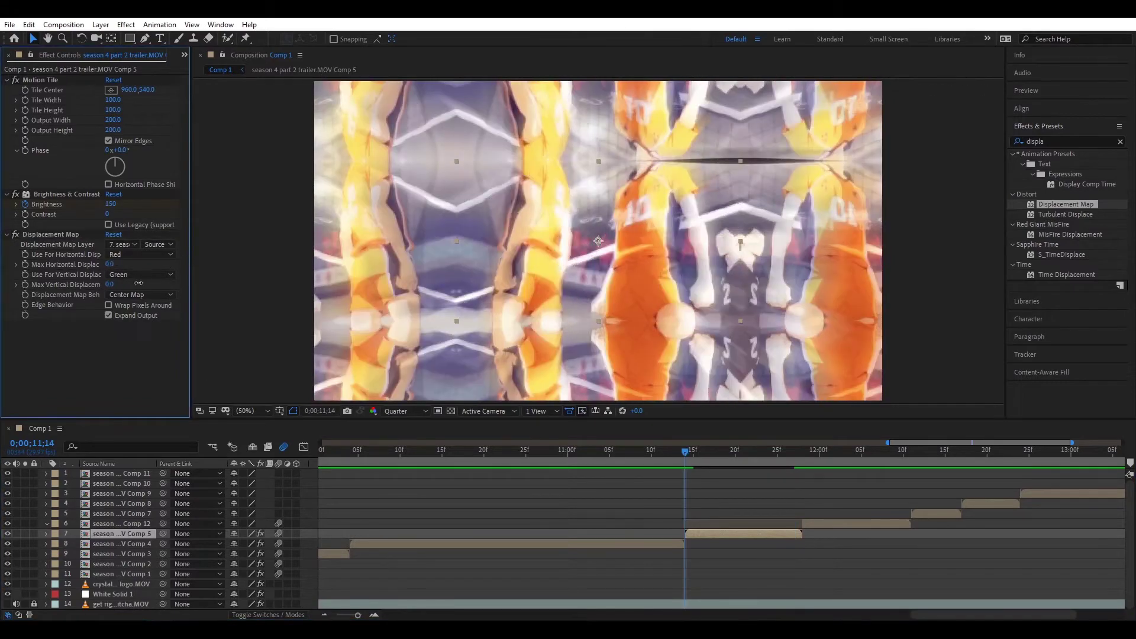
{"action": "key", "text": "shift+F3"}
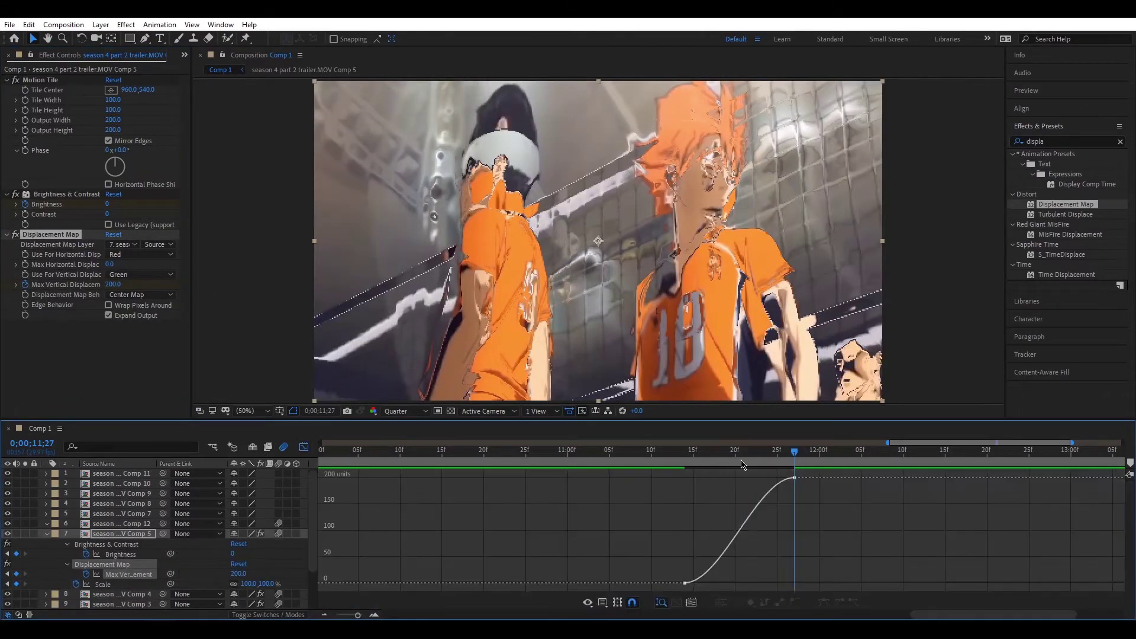
{"action": "left_click", "coordinate": [617, 469]}
{"action": "left_click_drag", "start_coordinate": [617, 468], "coordinate": [457, 496]}
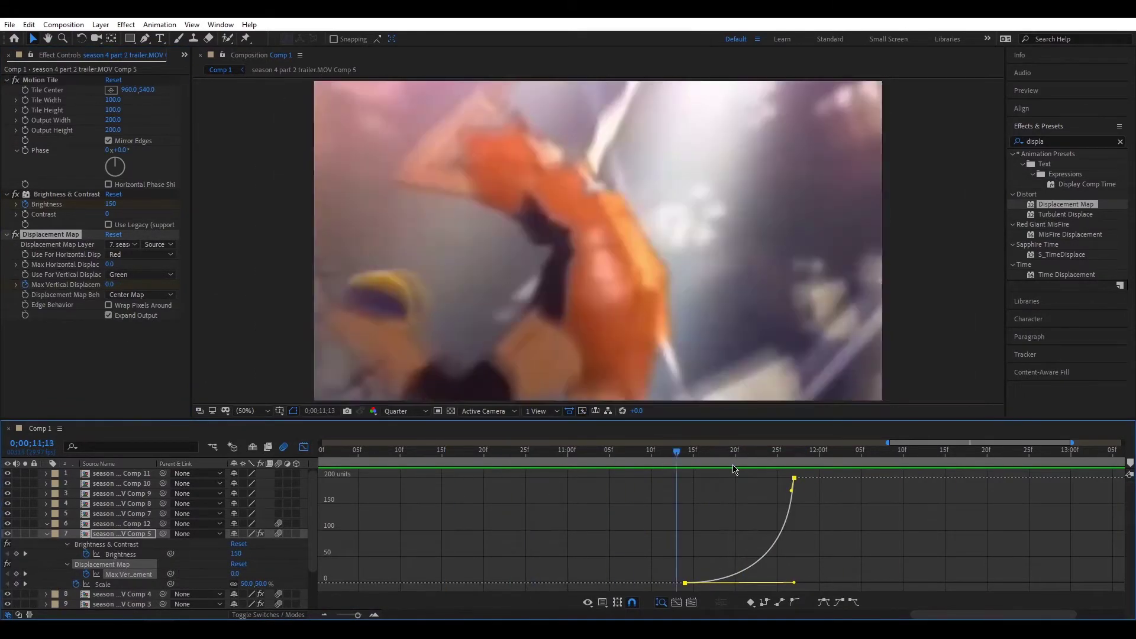
{"action": "key", "text": "shift+F3"}
{"action": "key", "text": "space"}
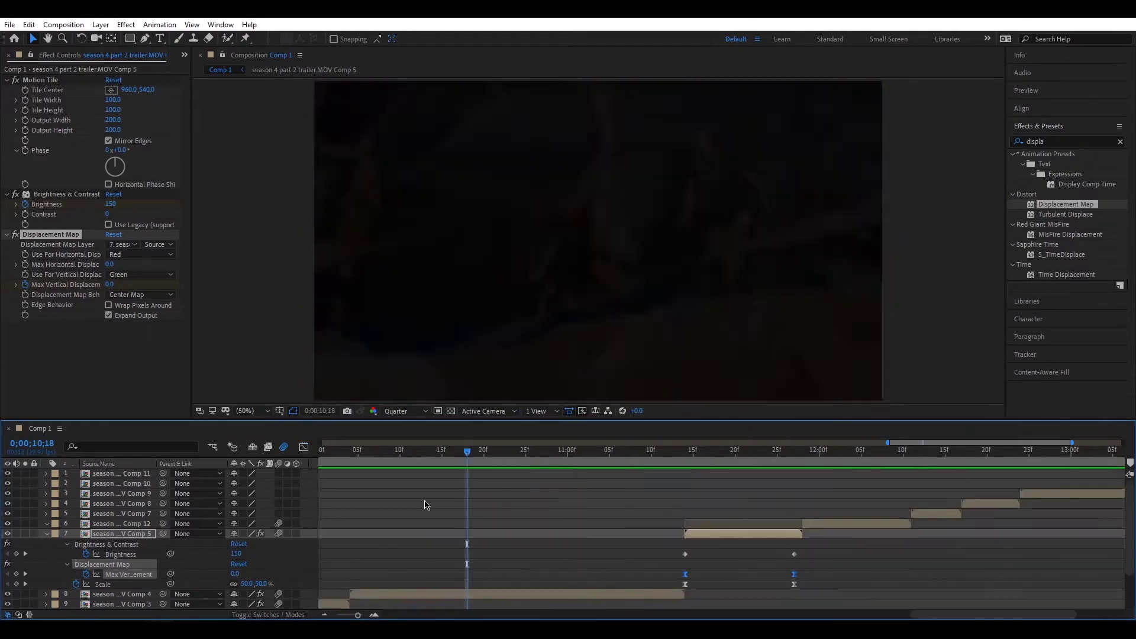
Step: Select the Comp 12 clip to edit its Displacement Map
{"action": "left_click", "coordinate": [10, 25]}
{"action": "left_click", "coordinate": [27, 120]}
{"action": "left_click", "coordinate": [281, 249]}
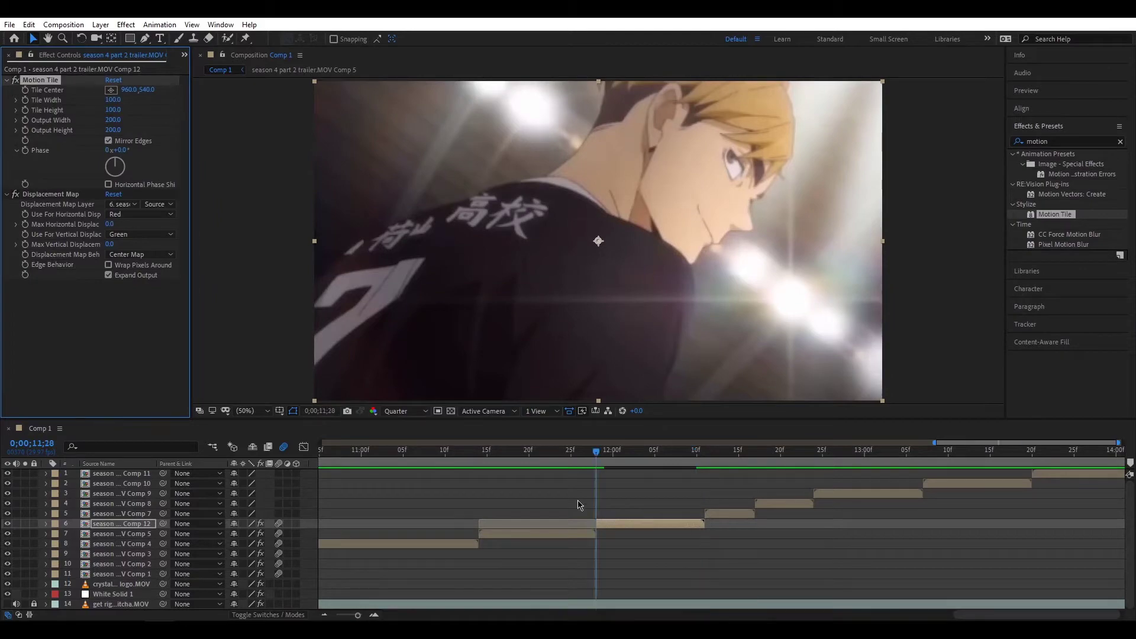
Step: Keyframe Max Vertical Displacement at -200, view its curve, and apply Motion Tile to the clip
{"action": "type", "text": "-200"}
{"action": "key", "text": "Return"}
{"action": "left_click", "coordinate": [303, 451]}
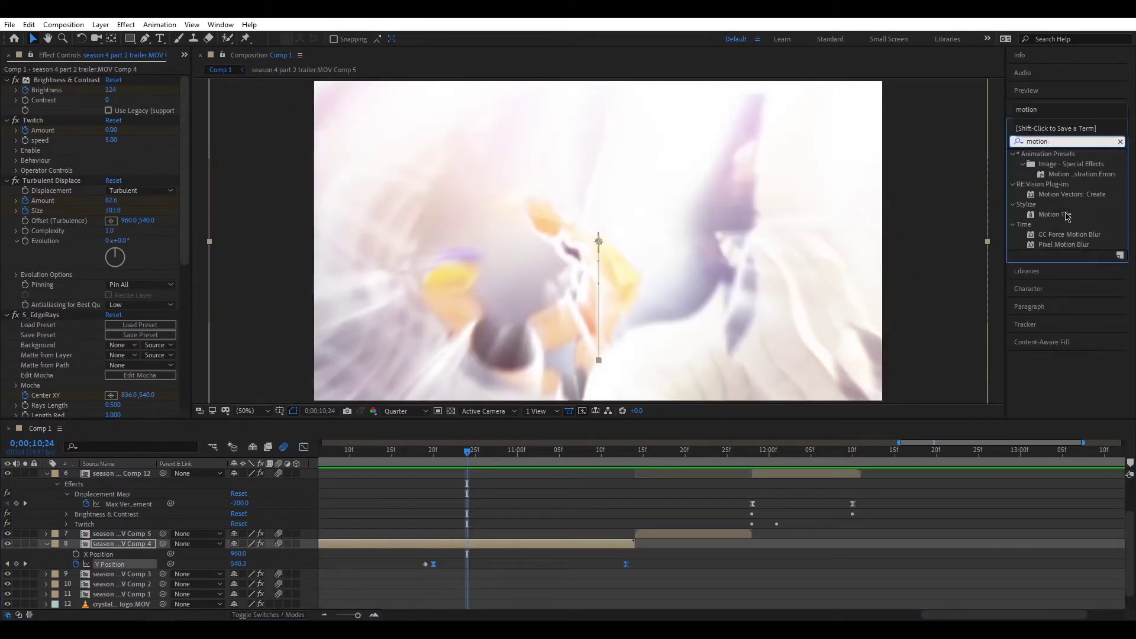
{"action": "left_click_drag", "start_coordinate": [1059, 214], "coordinate": [114, 357]}
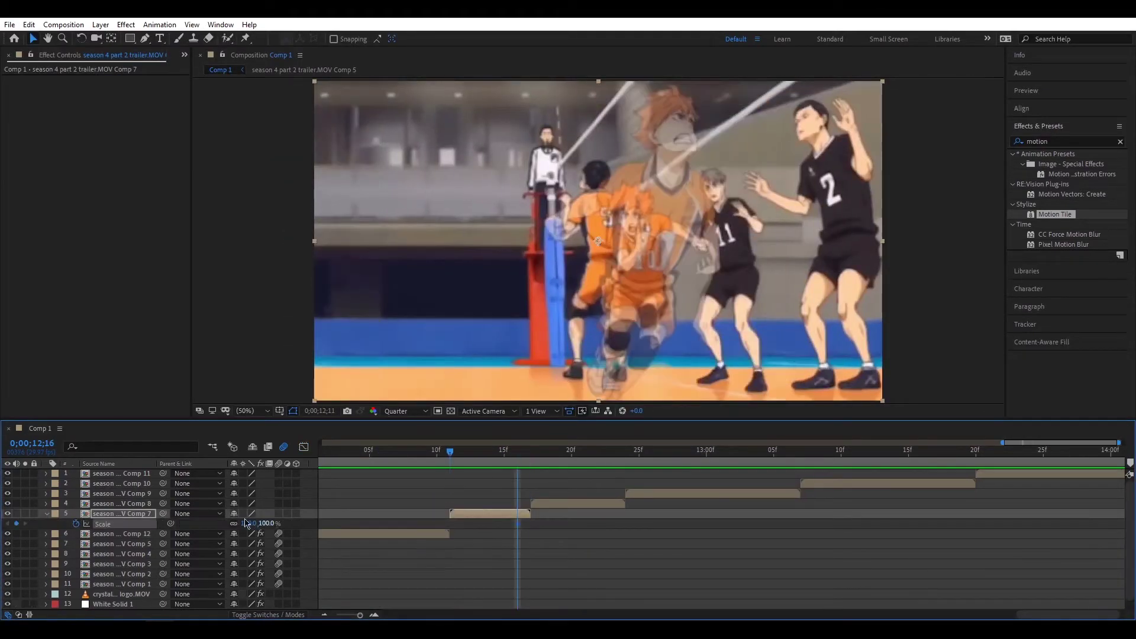
Step: Ease the Comp 9 clip's 150% to 100% Scale zoom in the Graph Editor, then edit Twitch Amount
{"action": "key", "text": "shift+F3"}
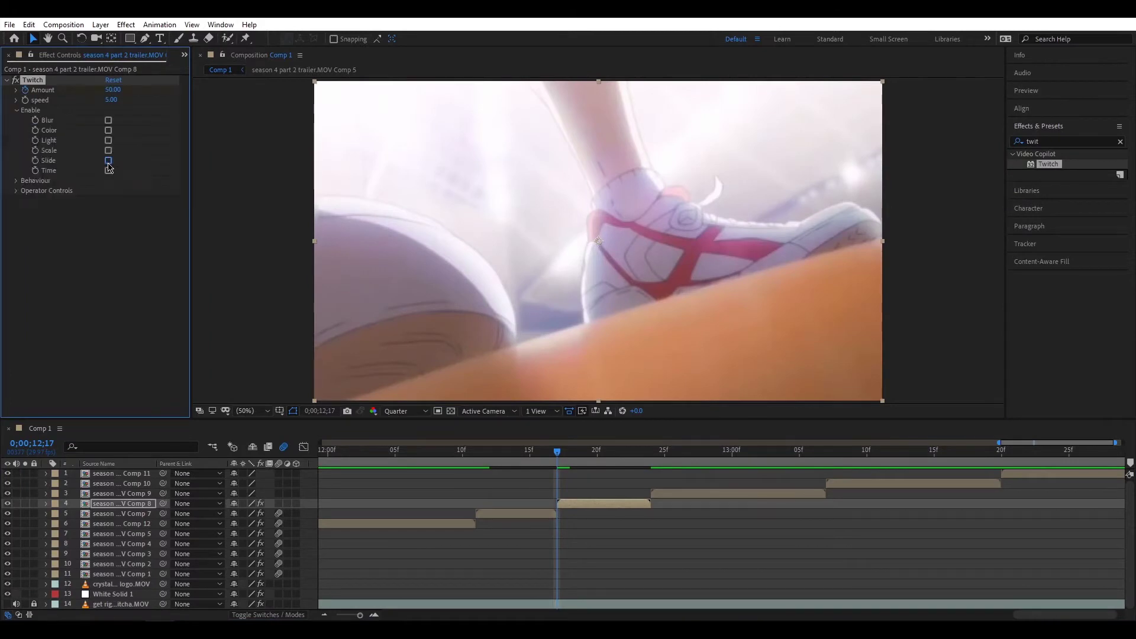
{"action": "key", "text": "s"}
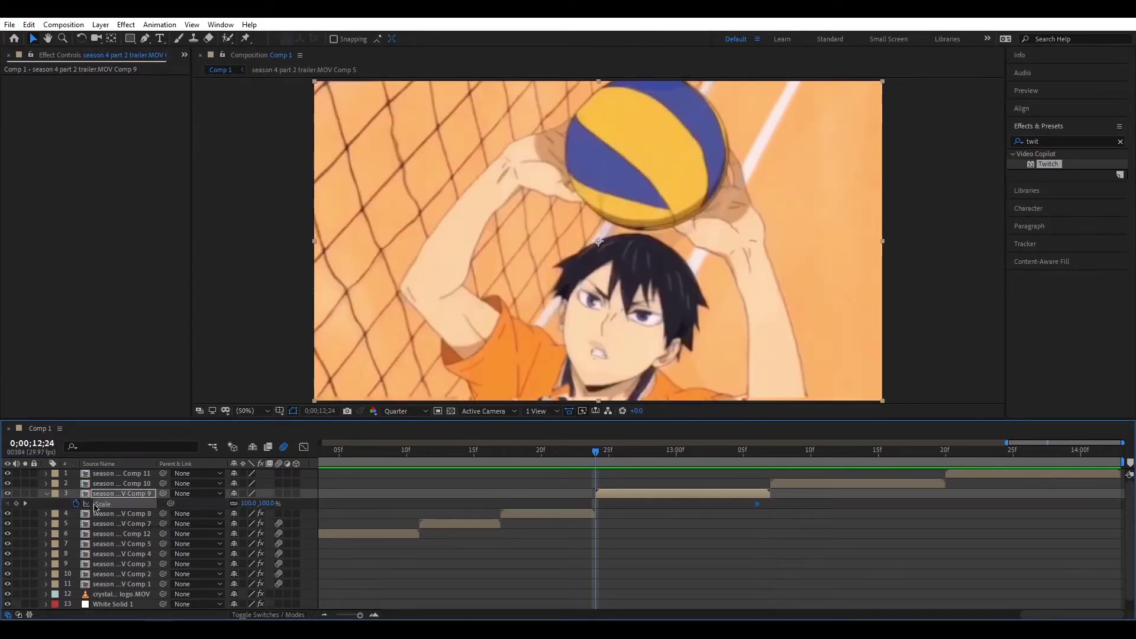
{"action": "key", "text": "shift+F3"}
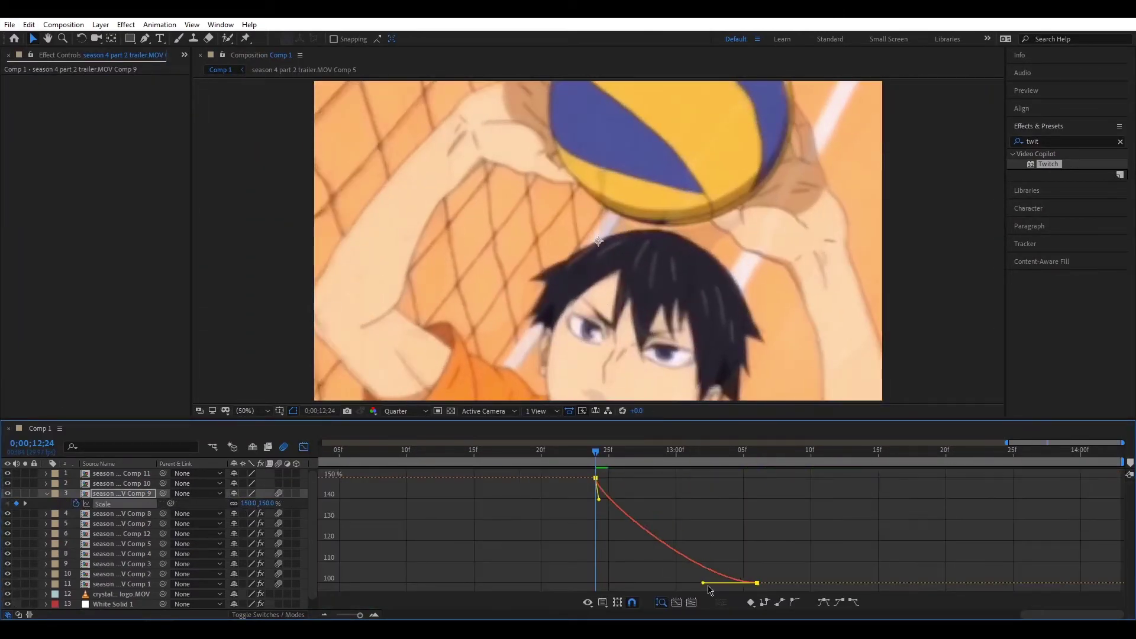
{"action": "key", "text": "shift+F3"}
{"action": "left_click", "coordinate": [116, 90]}
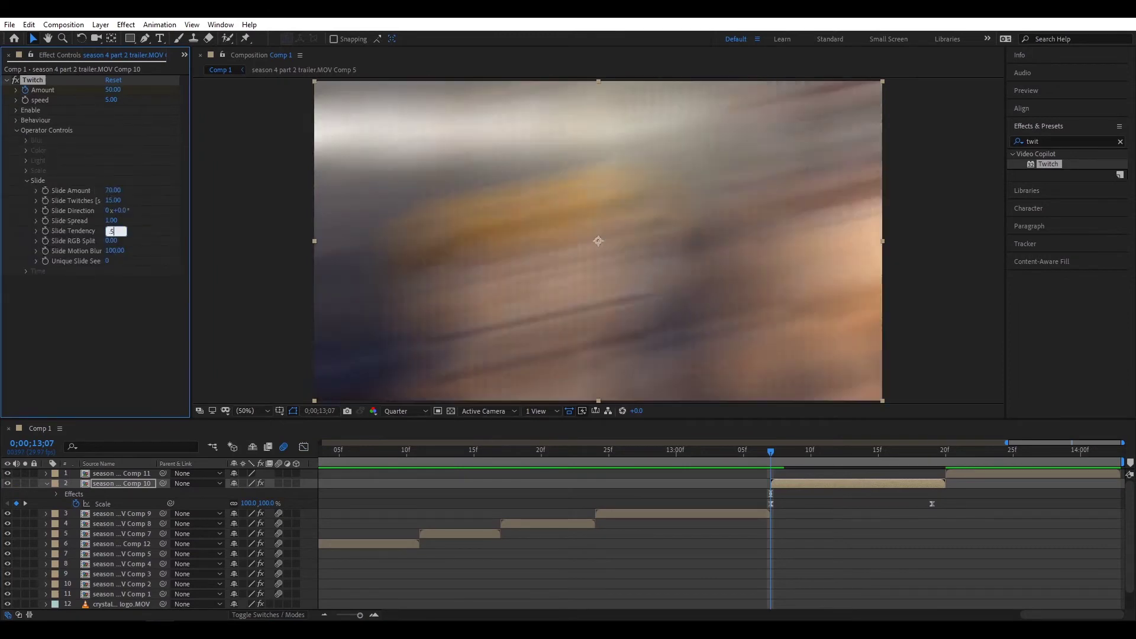
Step: Collapse the Twitch controls, select the Comp 7 clip, and raise the Warp Bend keyframe's ease handle
{"action": "left_click", "coordinate": [17, 131]}
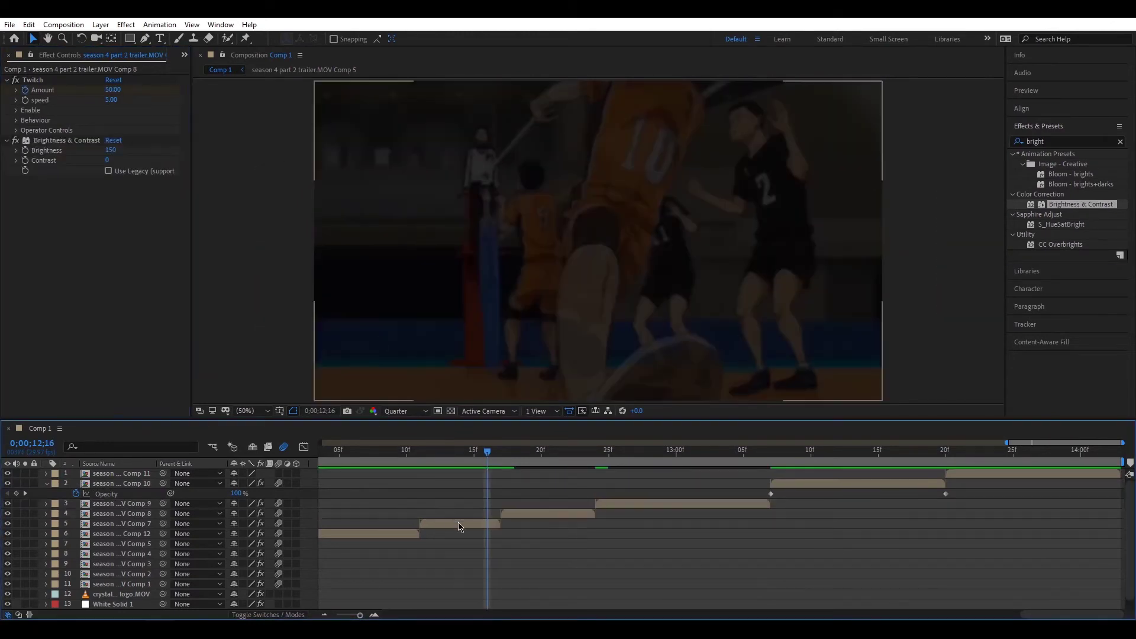
{"action": "left_click", "coordinate": [456, 524]}
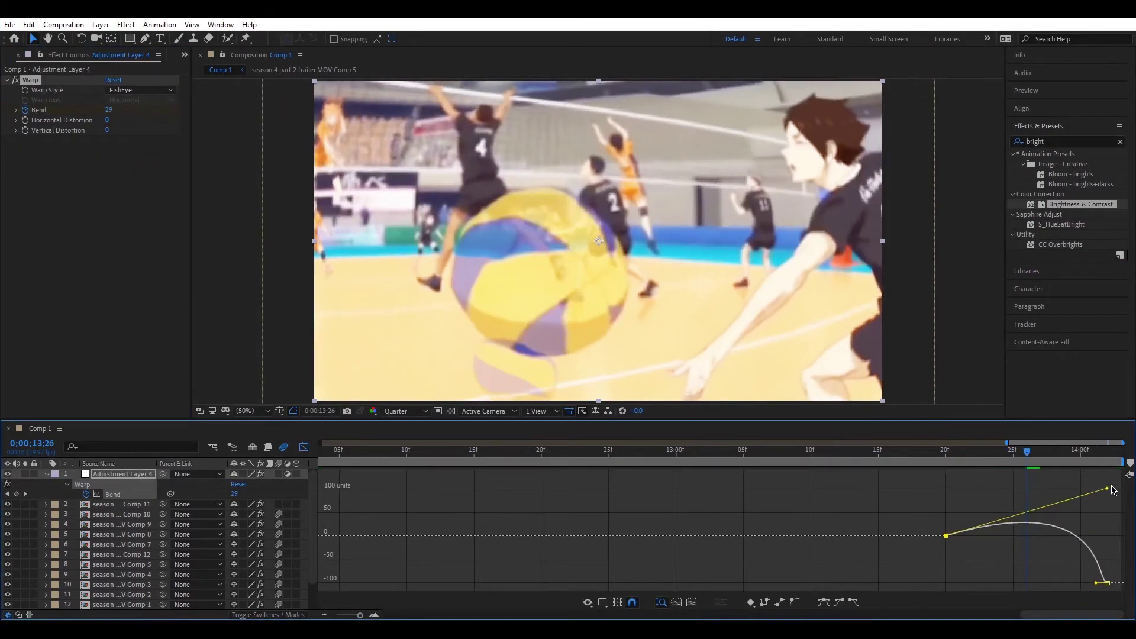
{"action": "left_click_drag", "start_coordinate": [1112, 490], "coordinate": [1110, 481]}
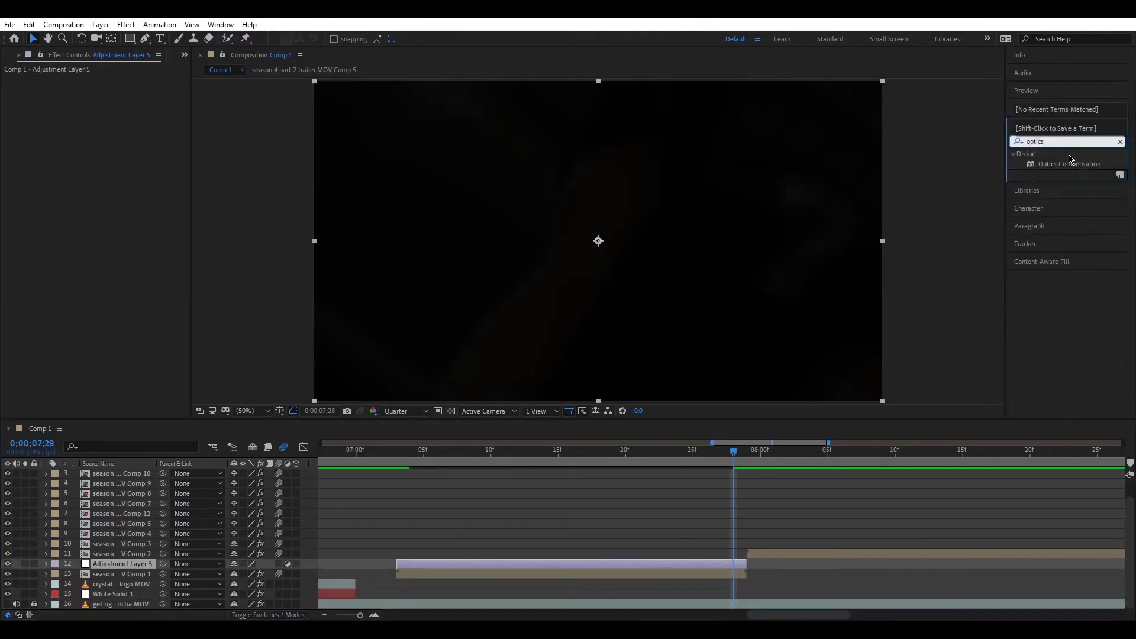
Step: Apply Optics Compensation to Adjustment Layer 5 and expand the Twitch slide settings
{"action": "double_click", "coordinate": [1068, 164]}
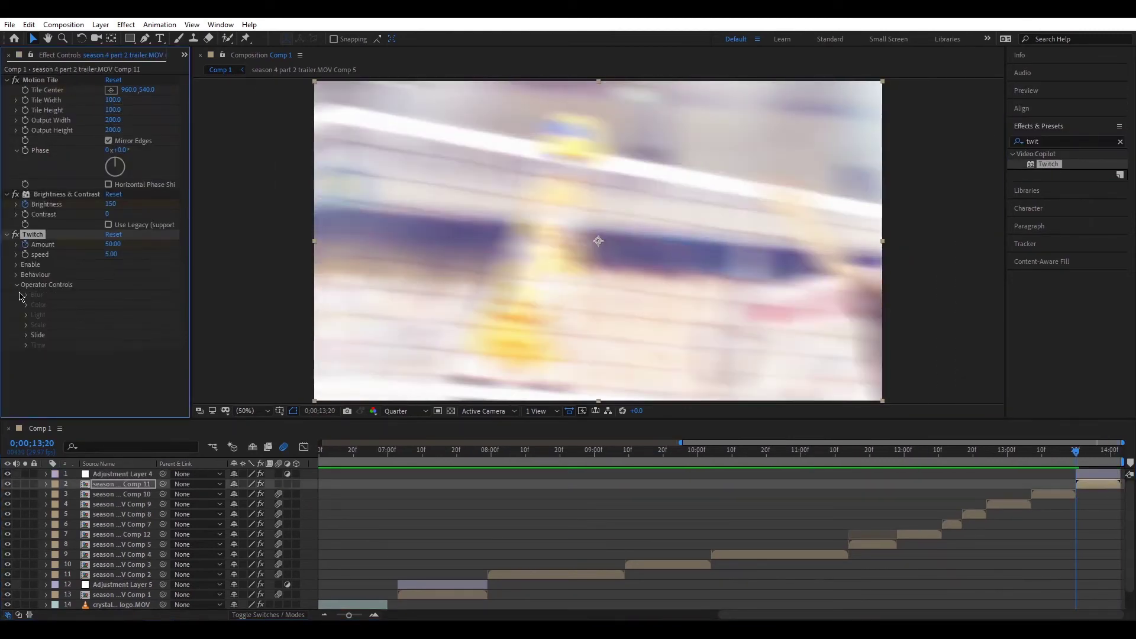
{"action": "left_click", "coordinate": [26, 335]}
{"action": "left_click", "coordinate": [115, 351]}
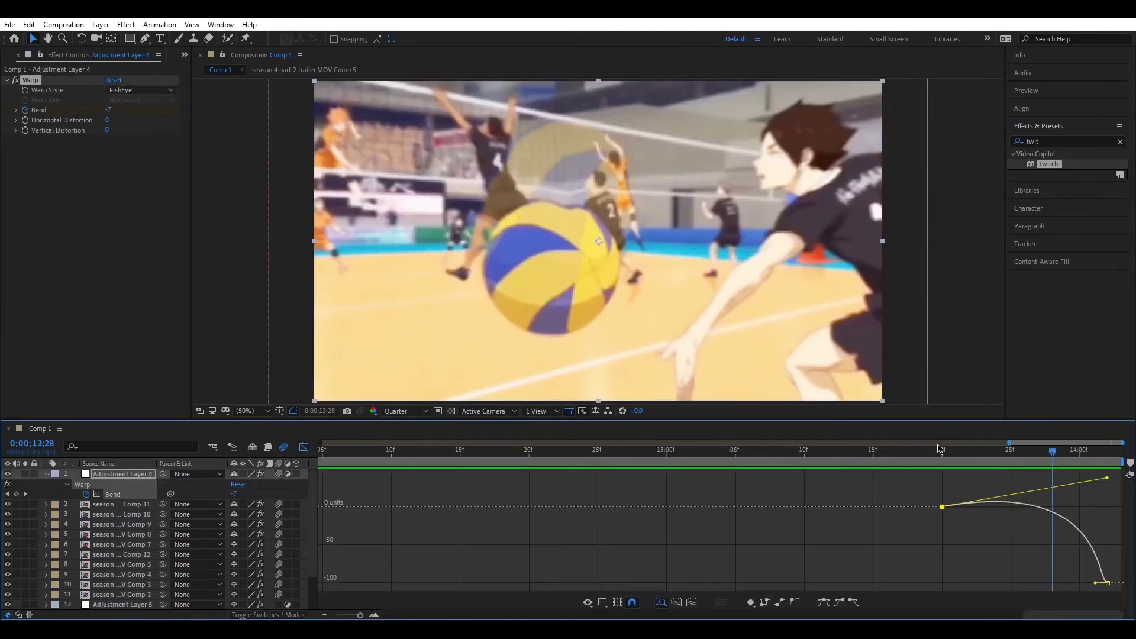
{"action": "key", "text": "shift+F3"}
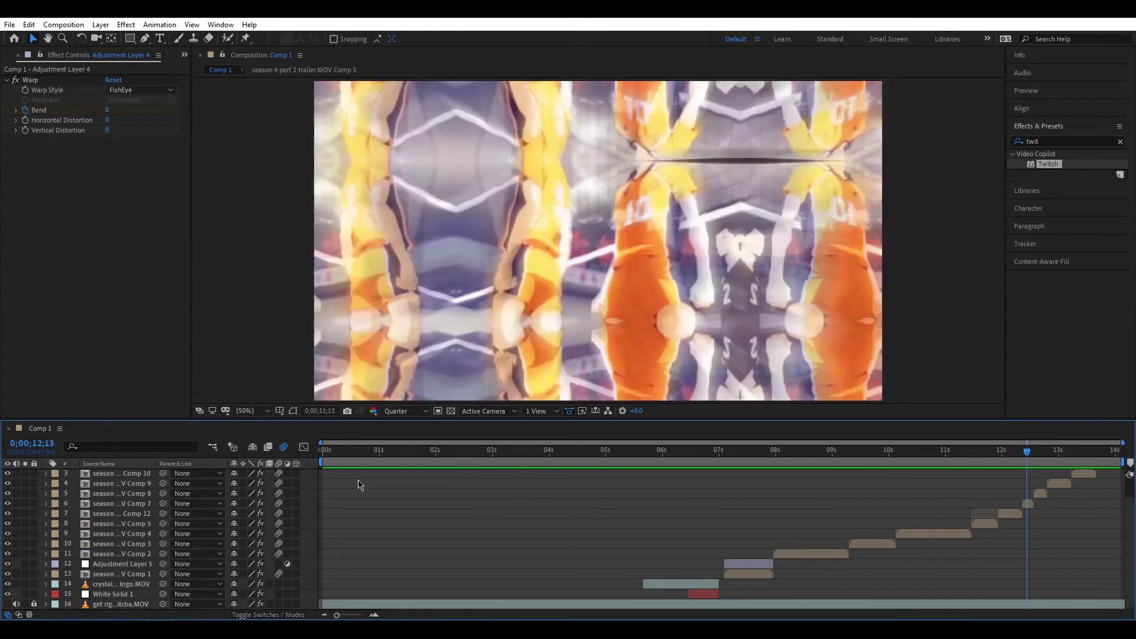
Step: Keyframe White Solid 1's opacity at the intro start, preview it, and set opacity to 0
{"action": "key", "text": "="}
{"action": "left_click_drag", "start_coordinate": [347, 451], "coordinate": [345, 451]}
{"action": "key", "text": "t"}
{"action": "key", "text": "space"}
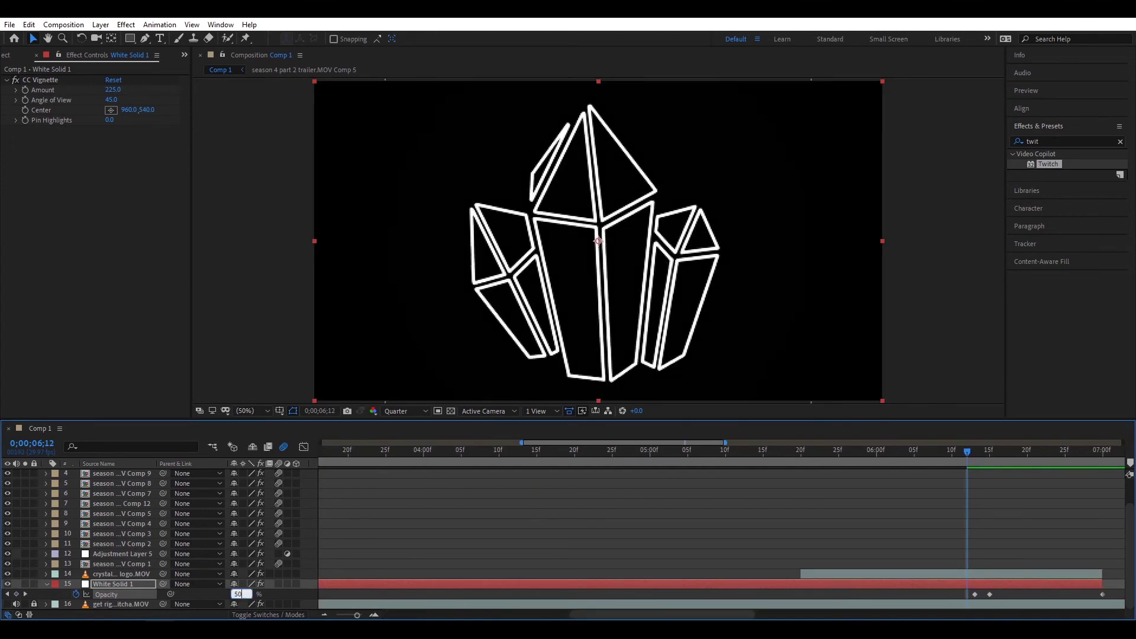
{"action": "left_click", "coordinate": [24, 123]}
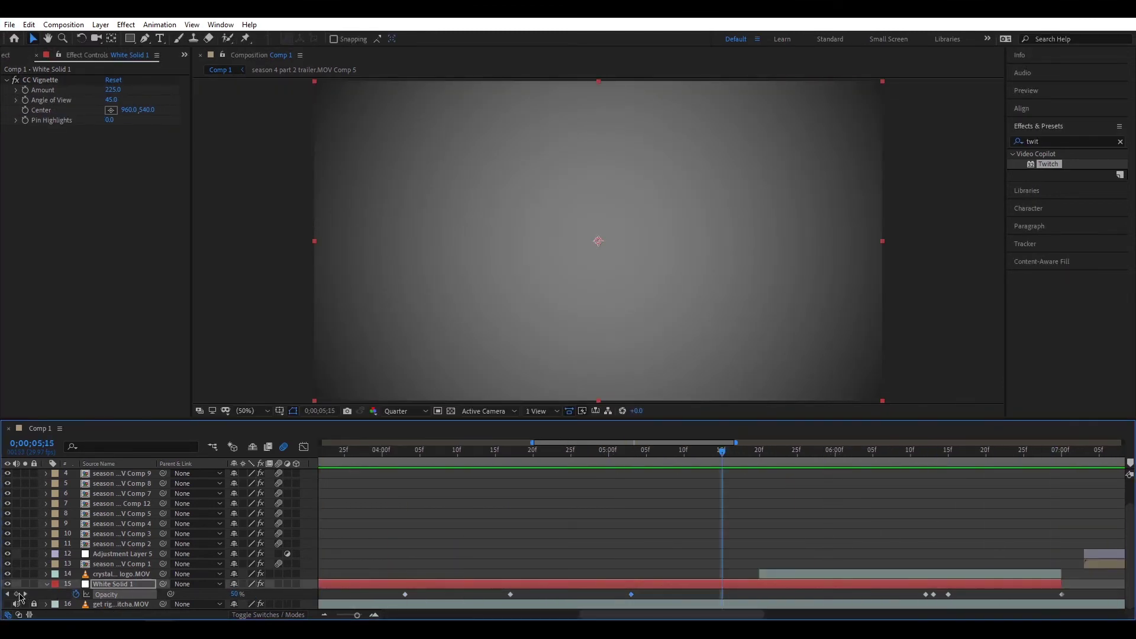
{"action": "left_click", "coordinate": [236, 594]}
{"action": "type", "text": "0.5,483.0"}
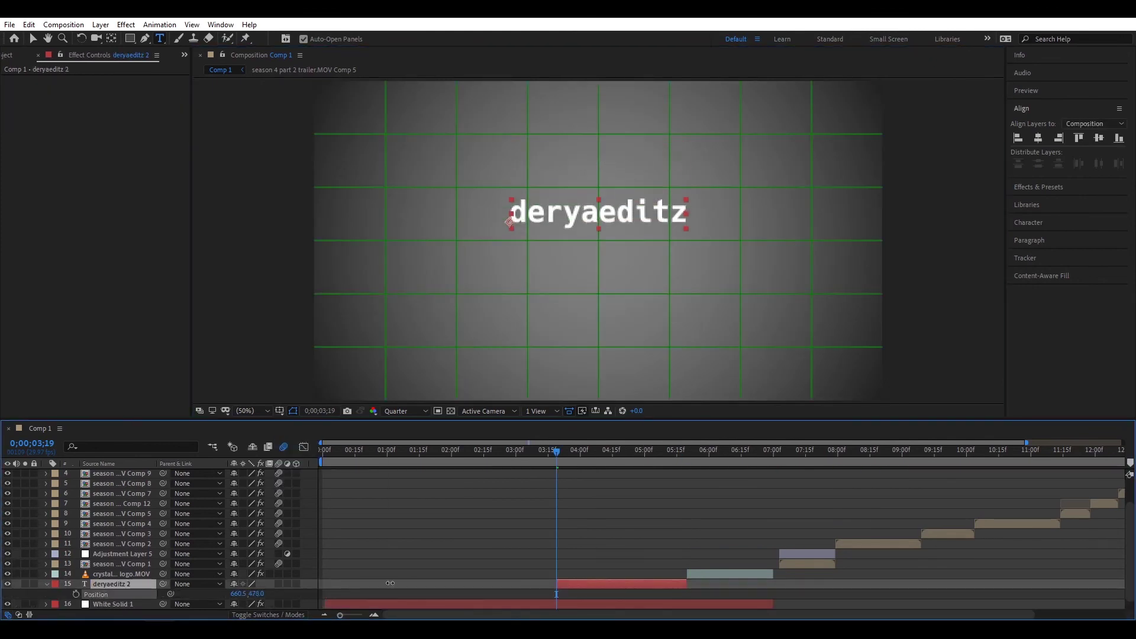
Step: Add 'do not repps' text below the deryaeditz title and select both titles' opacity keyframes
{"action": "left_click", "coordinate": [453, 251]}
{"action": "type", "text": "do not repps"}
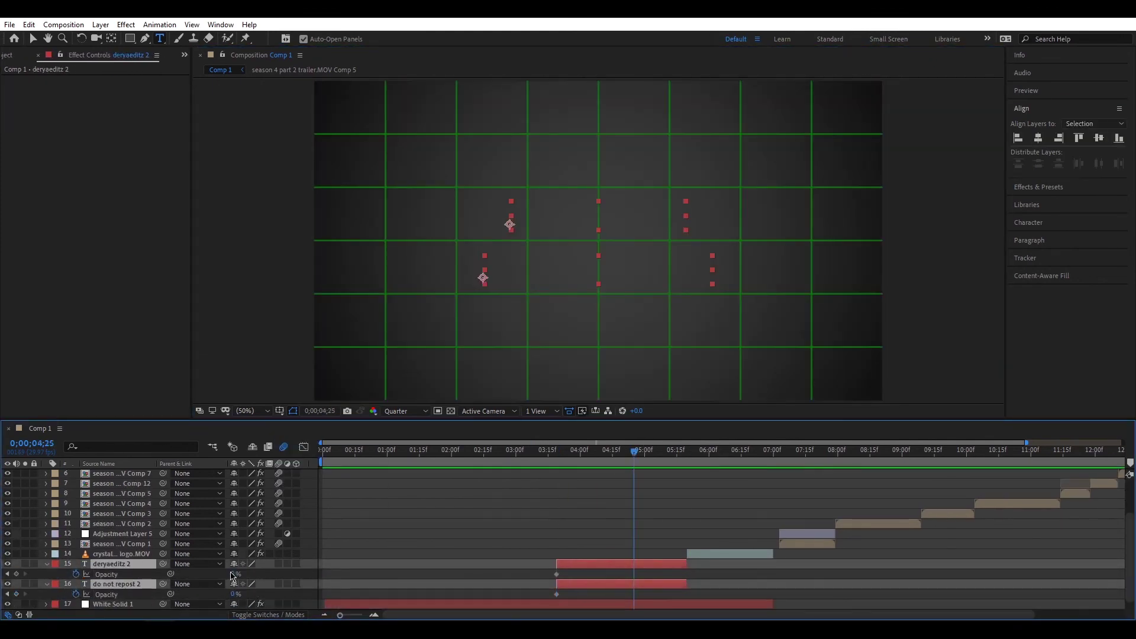
{"action": "left_click_drag", "start_coordinate": [521, 558], "coordinate": [545, 560]}
{"action": "key", "text": "equal"}
{"action": "key", "text": "equal"}
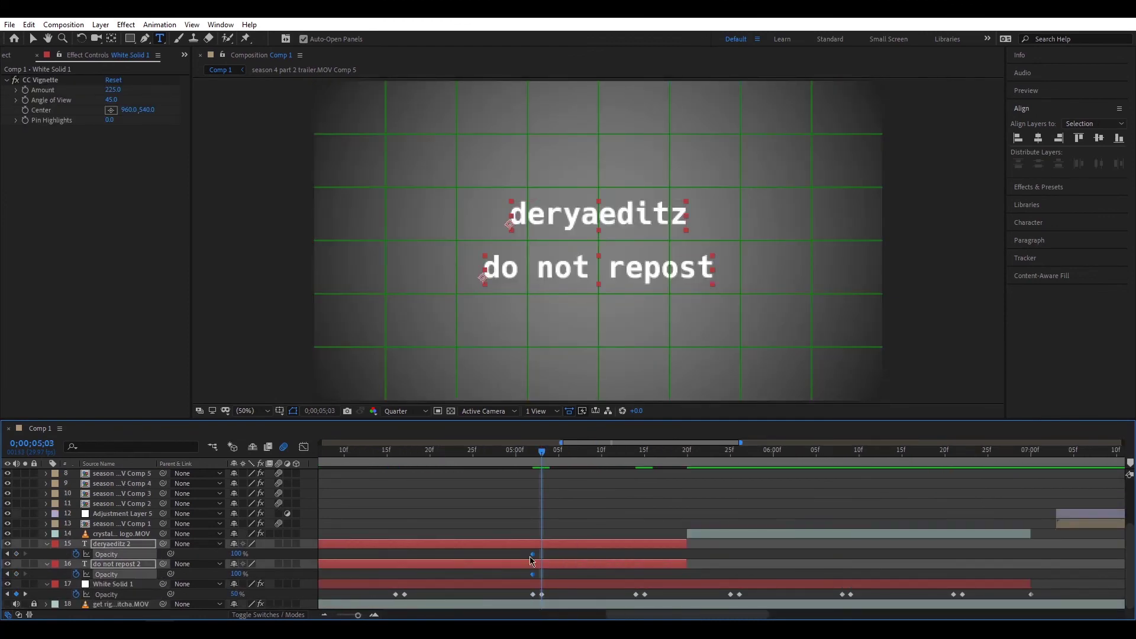